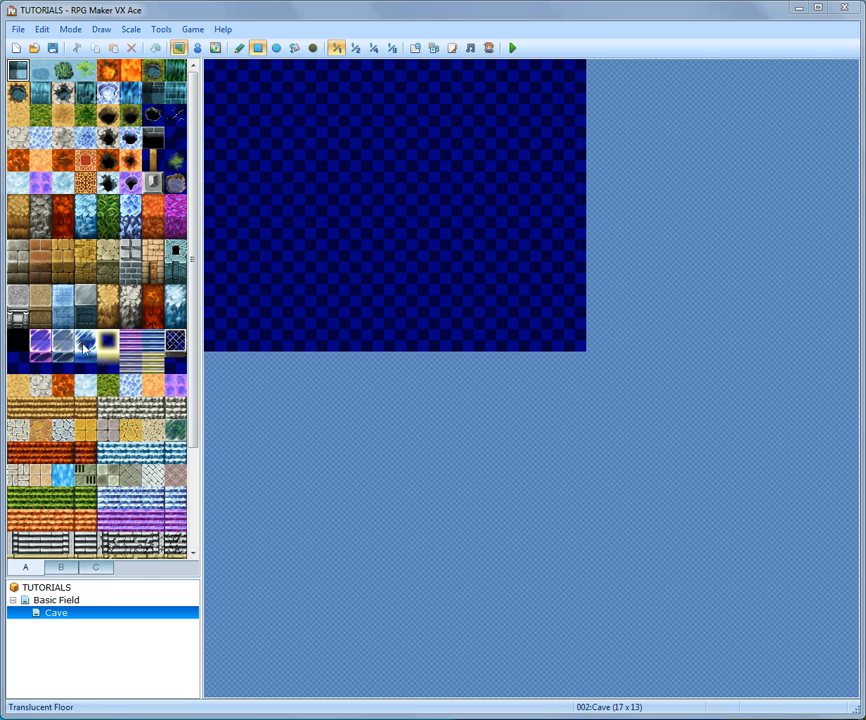
# - Open the Basic Field map to view it, then return to the Cave map
pyautogui.click(56, 600)
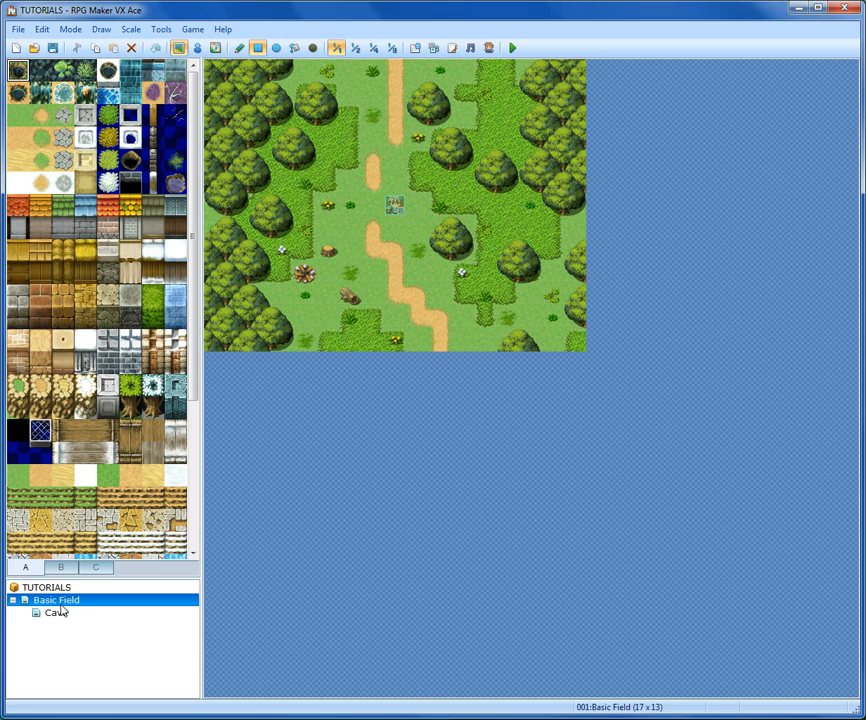
pyautogui.rightClick(62, 602)
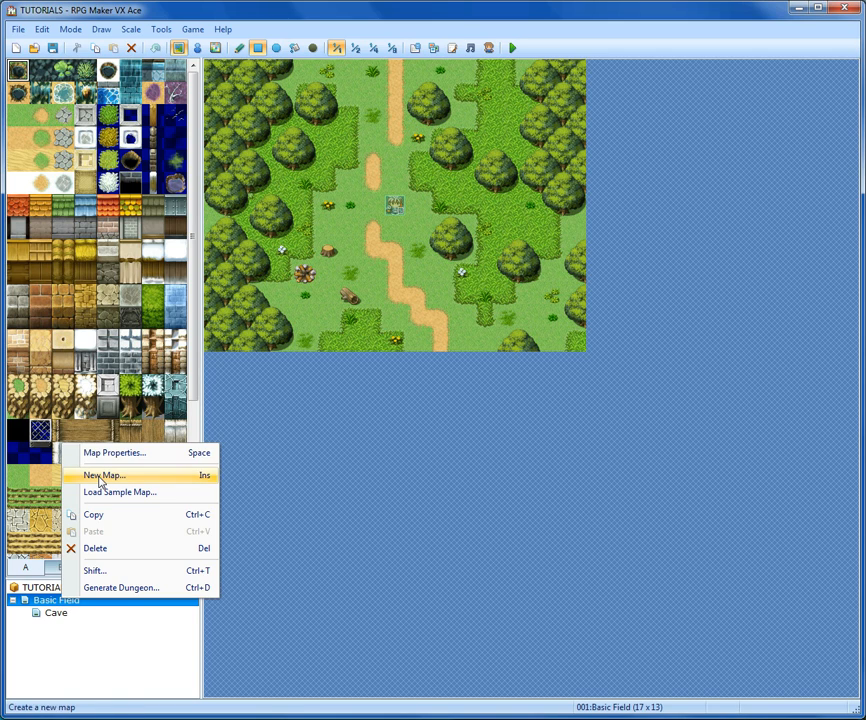
pyautogui.click(60, 613)
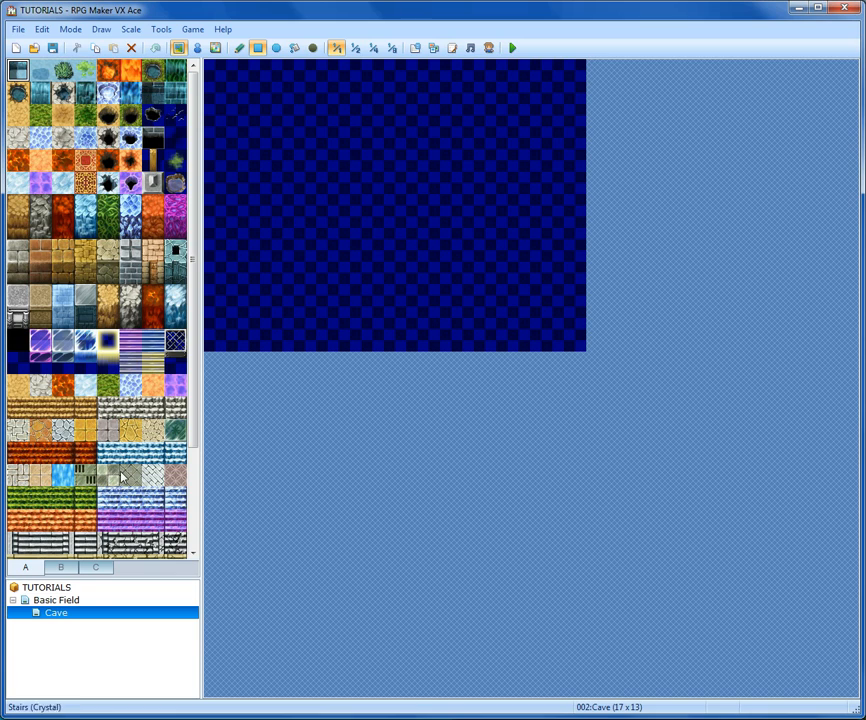
# - Fill the whole Cave map with the sandy floor tile using the Fill tool
pyautogui.moveTo(127, 577); pyautogui.dragTo(126, 610)
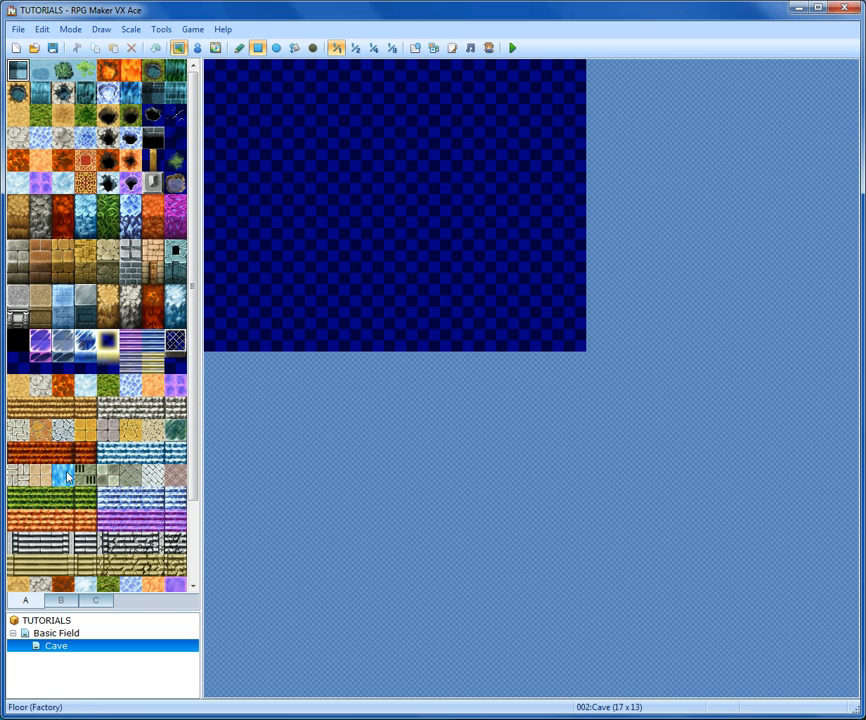
pyautogui.click(17, 385)
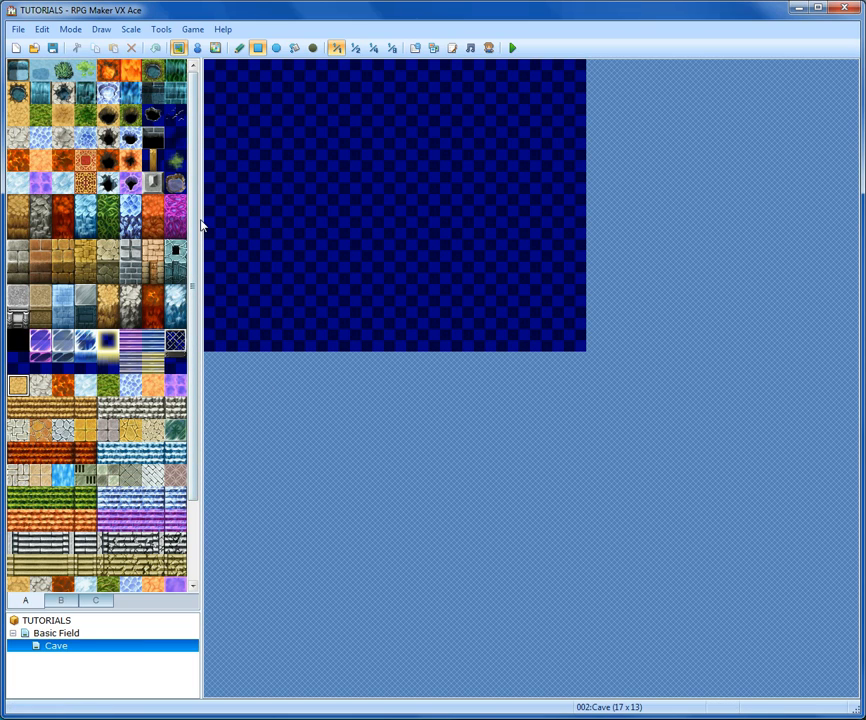
pyautogui.click(294, 48)
pyautogui.click(357, 172)
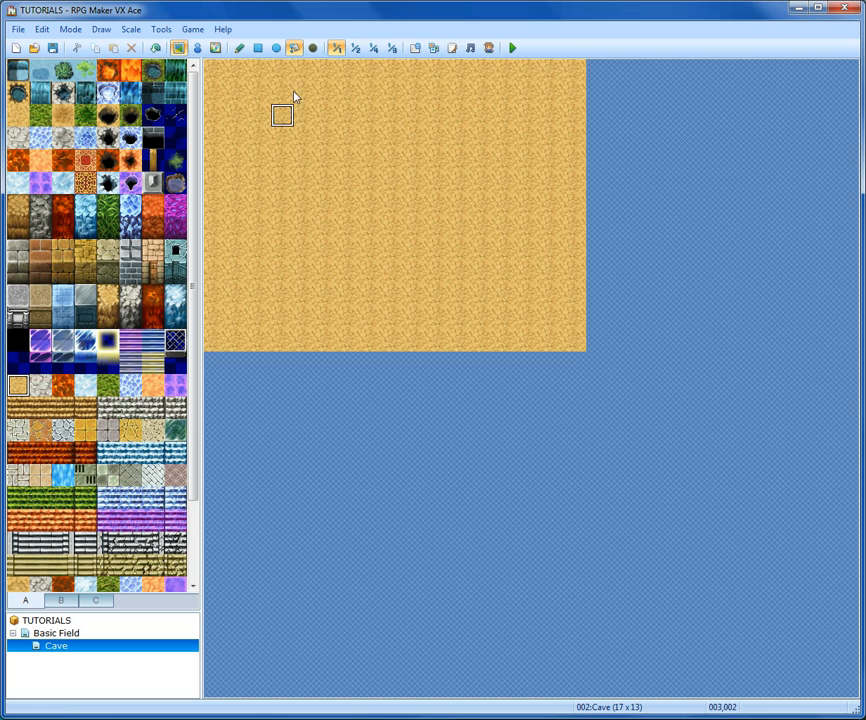
# - Draw a Wall (Rock Cave) rectangle so rock walls frame the map's edges
pyautogui.click(258, 50)
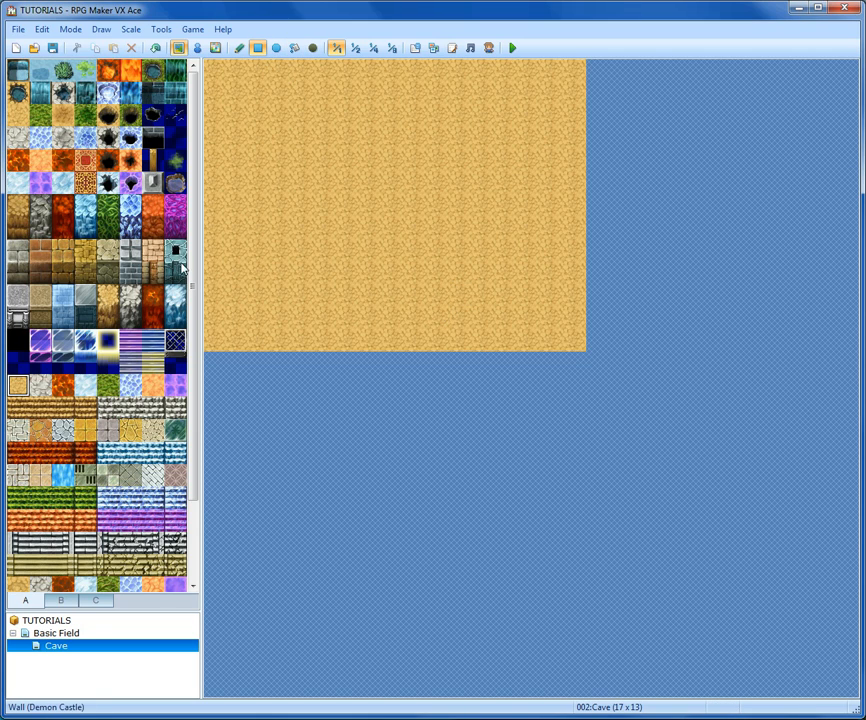
pyautogui.click(18, 207)
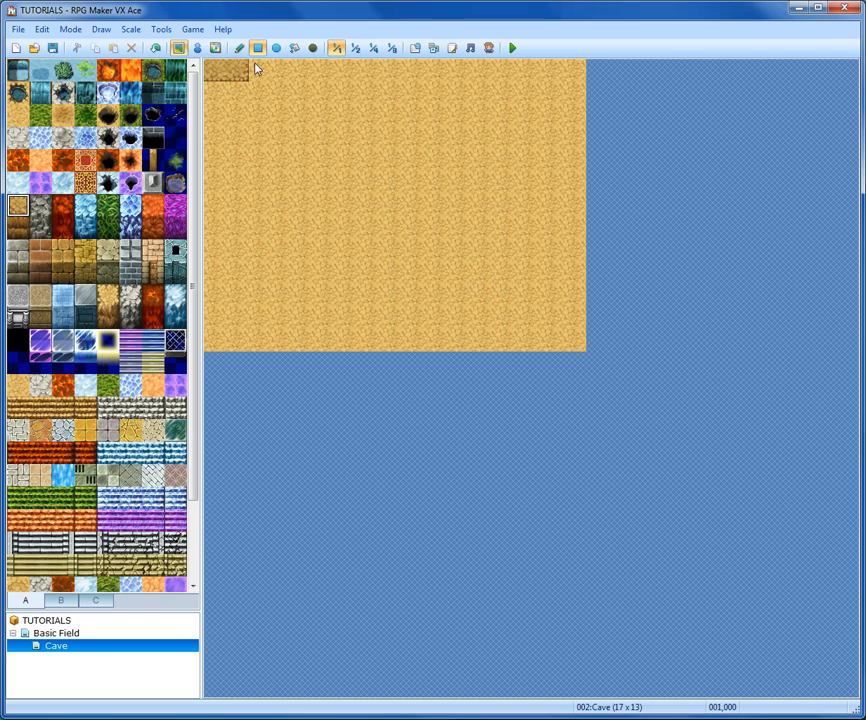
pyautogui.moveTo(255, 68)
pyautogui.mouseDown()
pyautogui.moveTo(595, 71)
pyautogui.moveTo(577, 110)
pyautogui.moveTo(582, 350)
pyautogui.moveTo(197, 360)
pyautogui.moveTo(226, 280)
pyautogui.moveTo(232, 100)
pyautogui.moveTo(204, 90)
pyautogui.mouseUp()
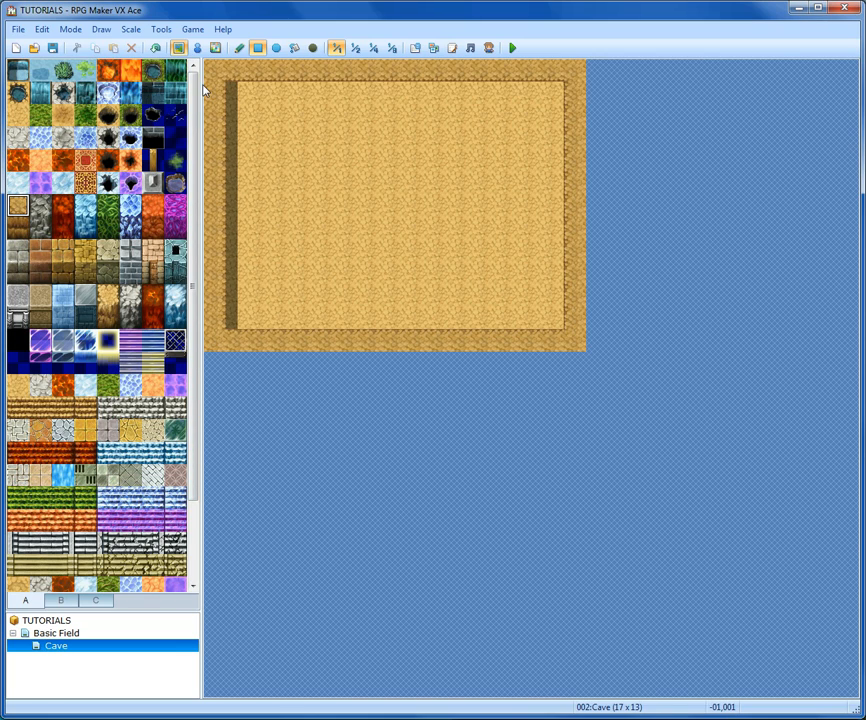
# - Shape the upper cave wall by adding rock wall tiles in steps along the top edge
pyautogui.click(237, 100)
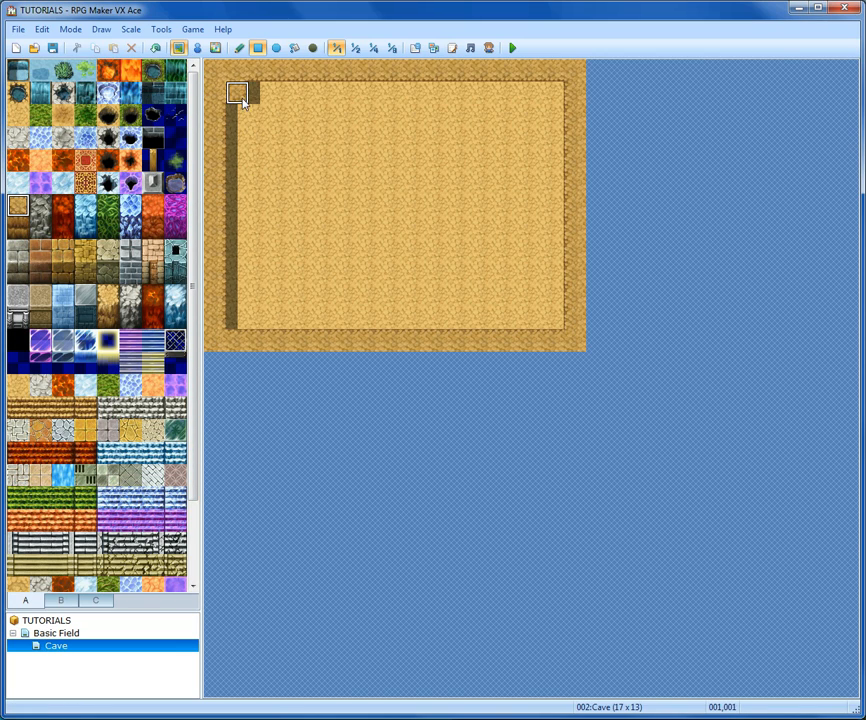
pyautogui.click(234, 116)
pyautogui.click(259, 90)
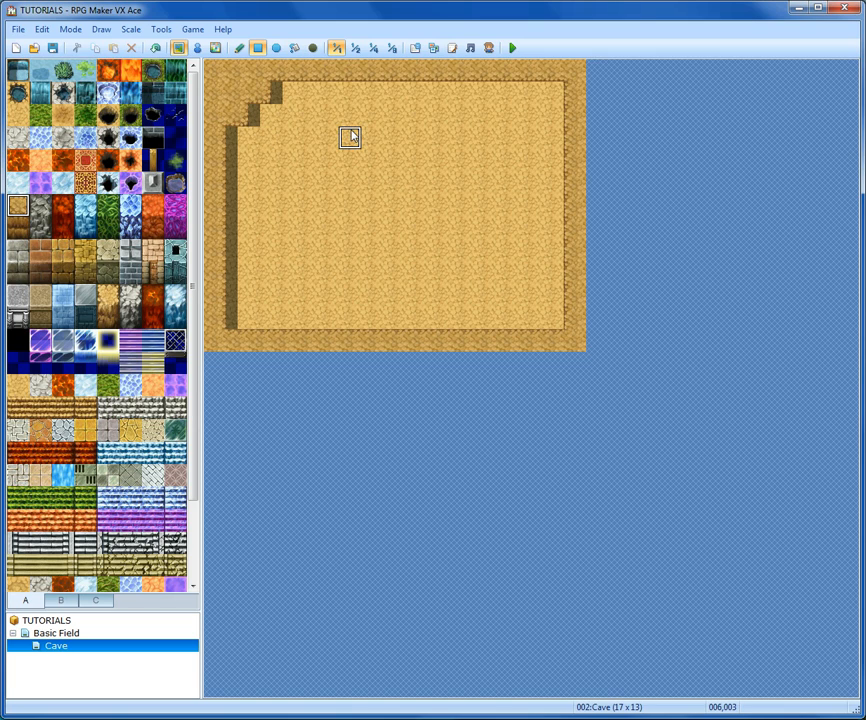
pyautogui.moveTo(370, 92)
pyautogui.mouseDown()
pyautogui.moveTo(383, 87)
pyautogui.moveTo(458, 106)
pyautogui.moveTo(448, 112)
pyautogui.moveTo(491, 128)
pyautogui.moveTo(490, 98)
pyautogui.moveTo(514, 98)
pyautogui.mouseUp()
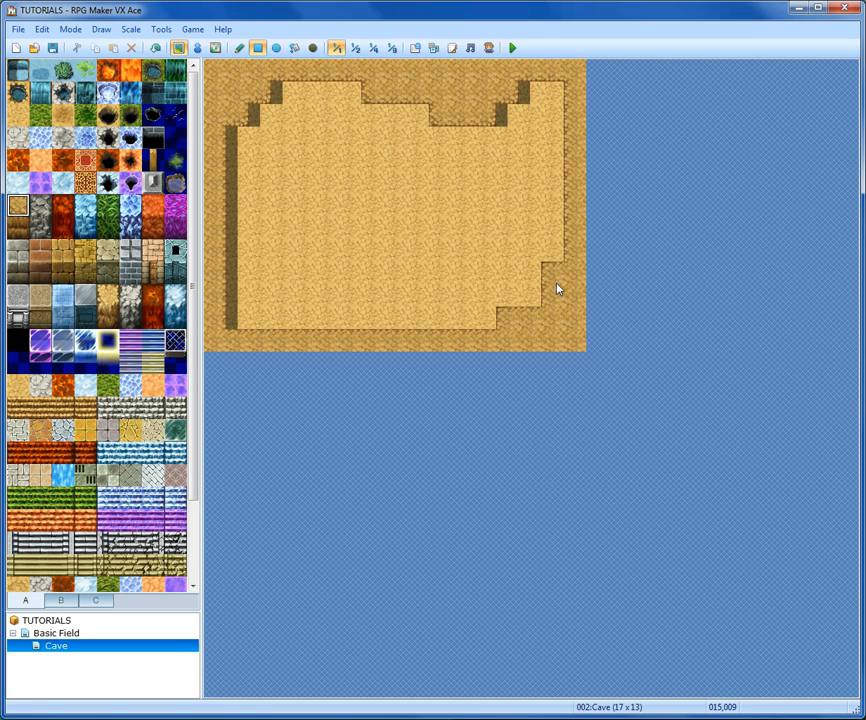
# - Shape the lower wall and a central rock pillar with rock wall tiles, then paint floor over the pillar's top
pyautogui.click(324, 312)
pyautogui.click(245, 281)
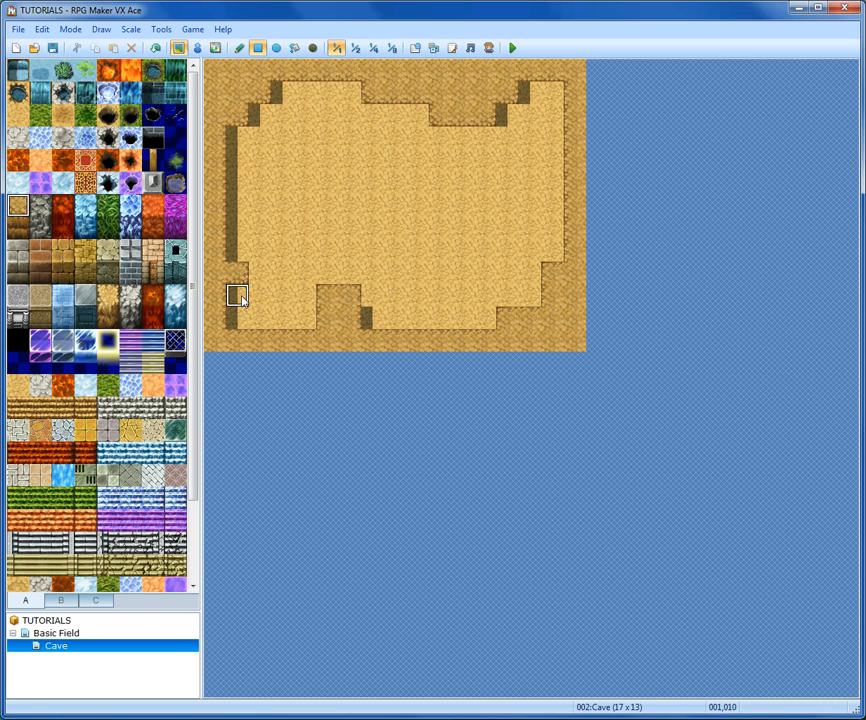
pyautogui.moveTo(240, 296); pyautogui.dragTo(254, 303)
pyautogui.click(249, 323)
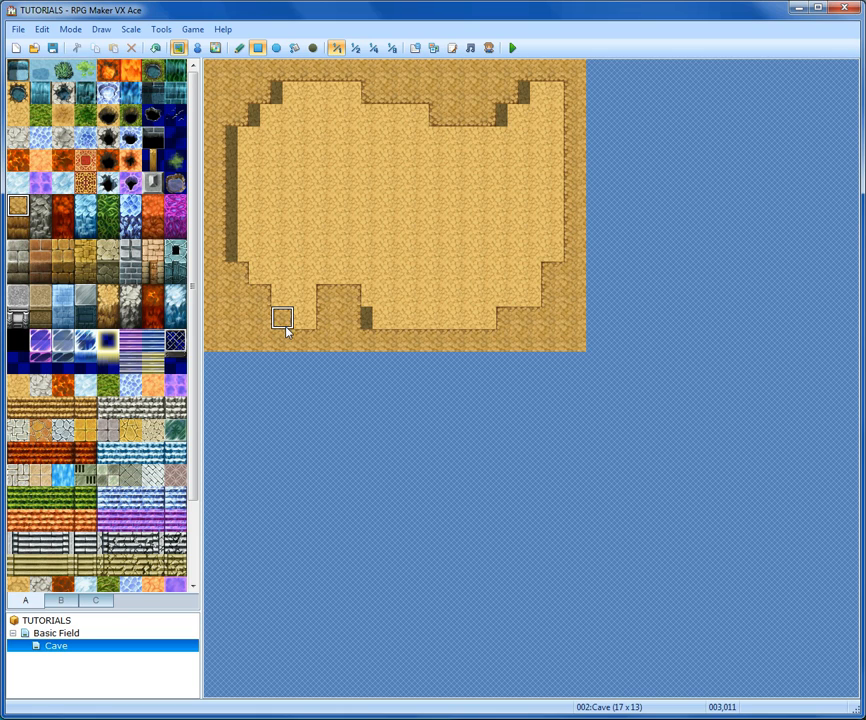
pyautogui.moveTo(396, 275); pyautogui.dragTo(381, 214)
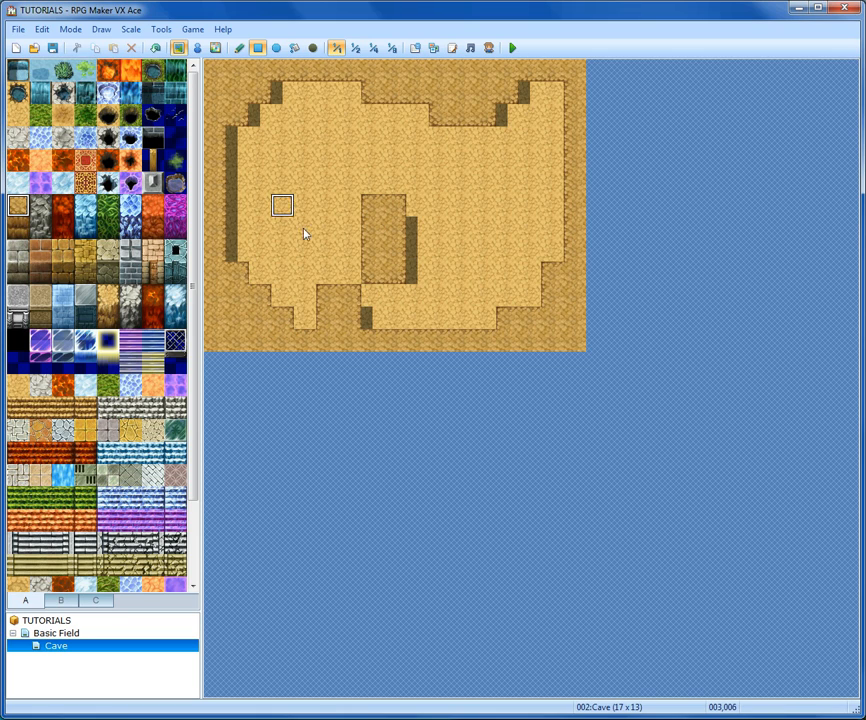
pyautogui.click(352, 295)
pyautogui.click(372, 297)
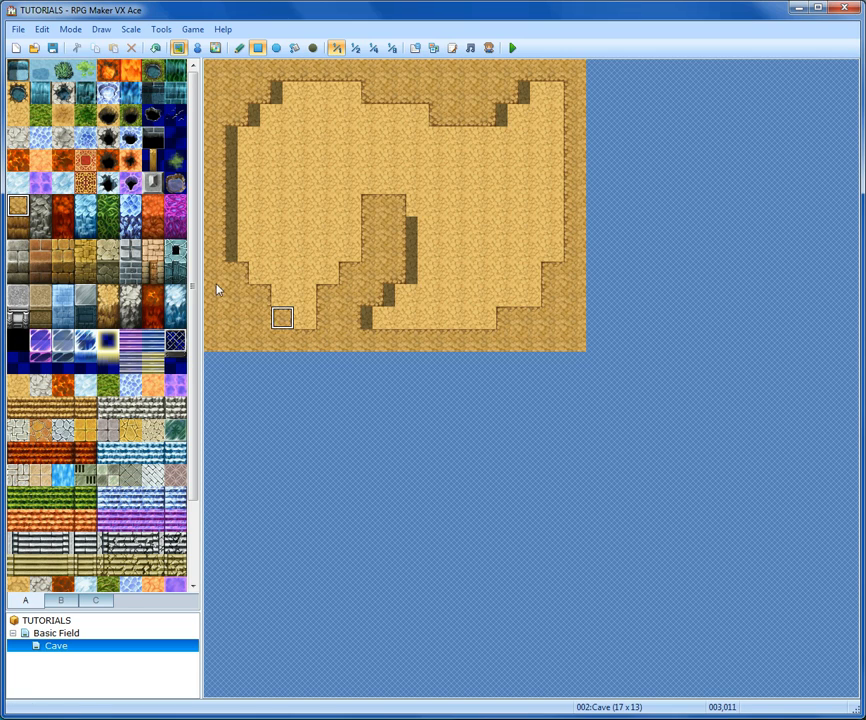
pyautogui.click(18, 116)
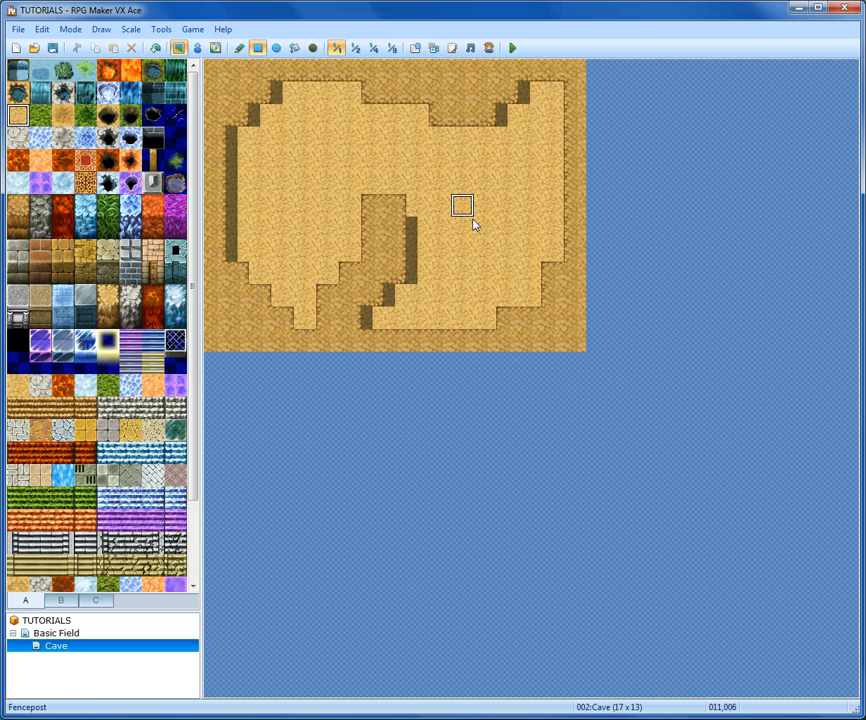
pyautogui.moveTo(383, 212); pyautogui.dragTo(398, 216)
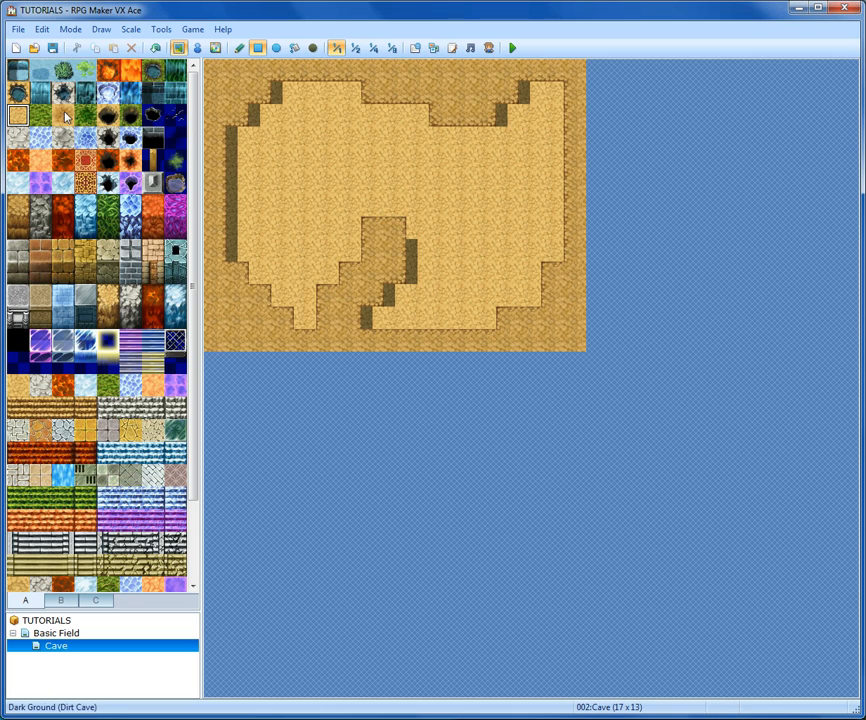
# - Add Dark Ground (Dirt Cave) wall faces beneath the upper rock walls and on the lower step beside the pillar
pyautogui.click(20, 232)
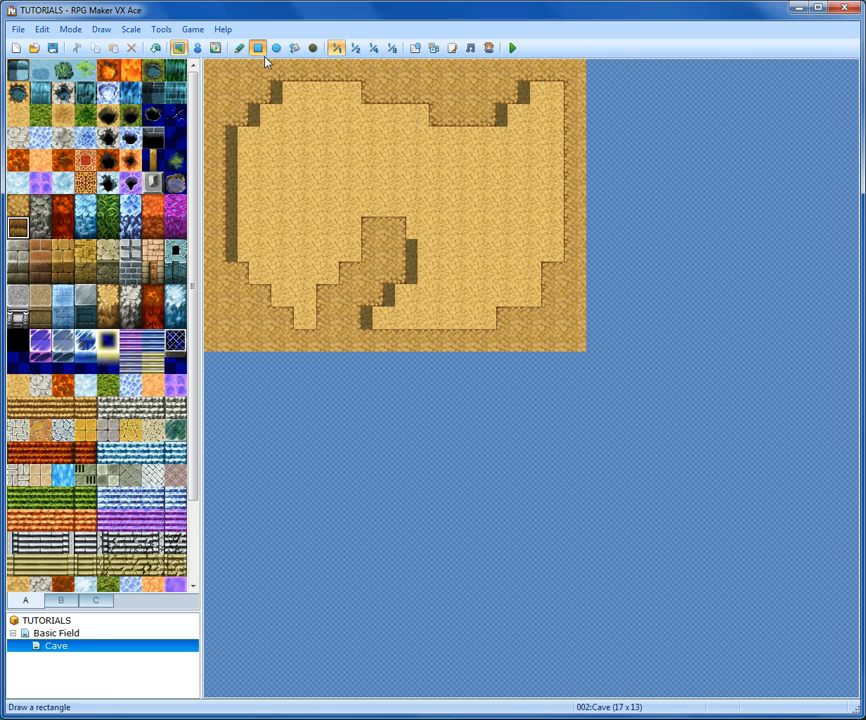
pyautogui.moveTo(288, 95); pyautogui.dragTo(348, 119)
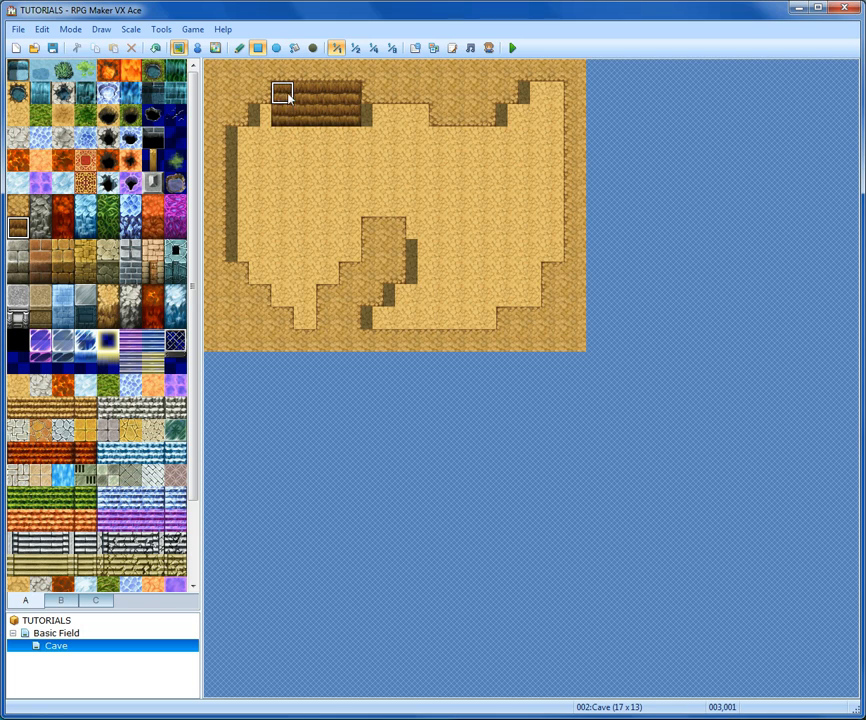
pyautogui.click(259, 115)
pyautogui.moveTo(261, 140); pyautogui.dragTo(241, 140)
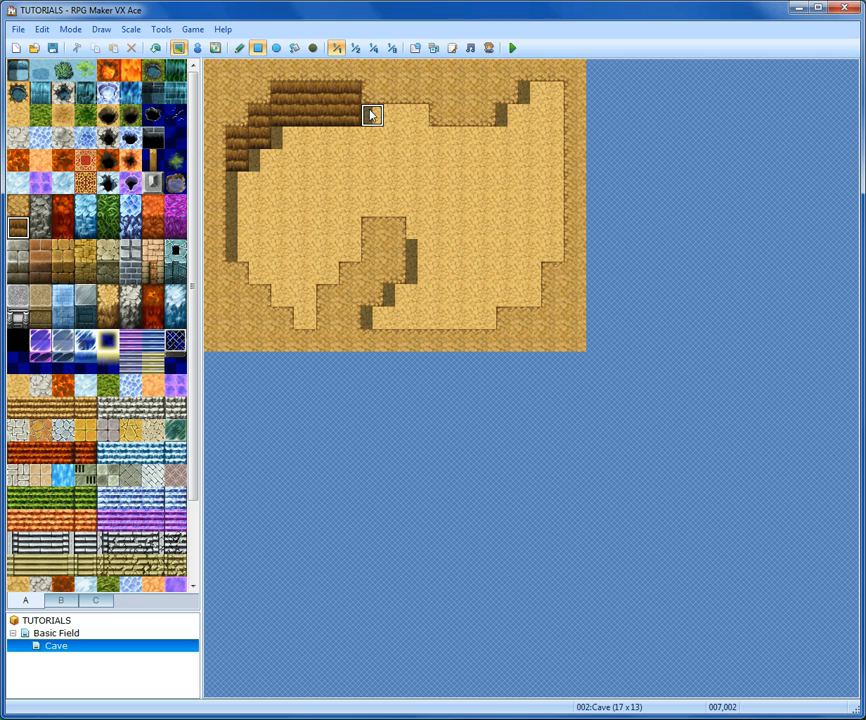
pyautogui.moveTo(395, 140)
pyautogui.mouseDown()
pyautogui.moveTo(437, 135)
pyautogui.moveTo(478, 173)
pyautogui.moveTo(506, 112)
pyautogui.moveTo(512, 135)
pyautogui.moveTo(534, 100)
pyautogui.moveTo(549, 113)
pyautogui.mouseUp()
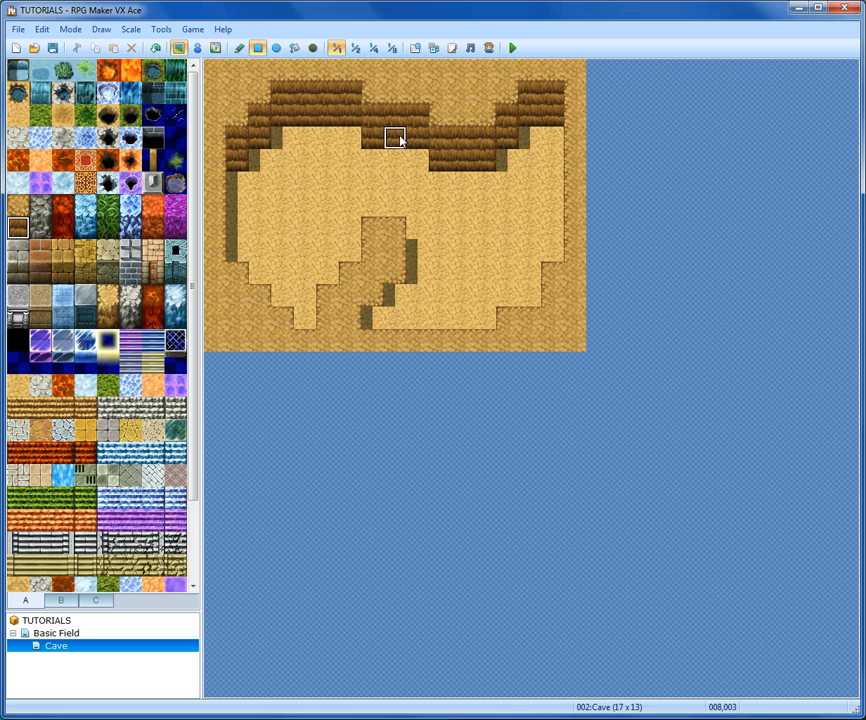
pyautogui.click(396, 297)
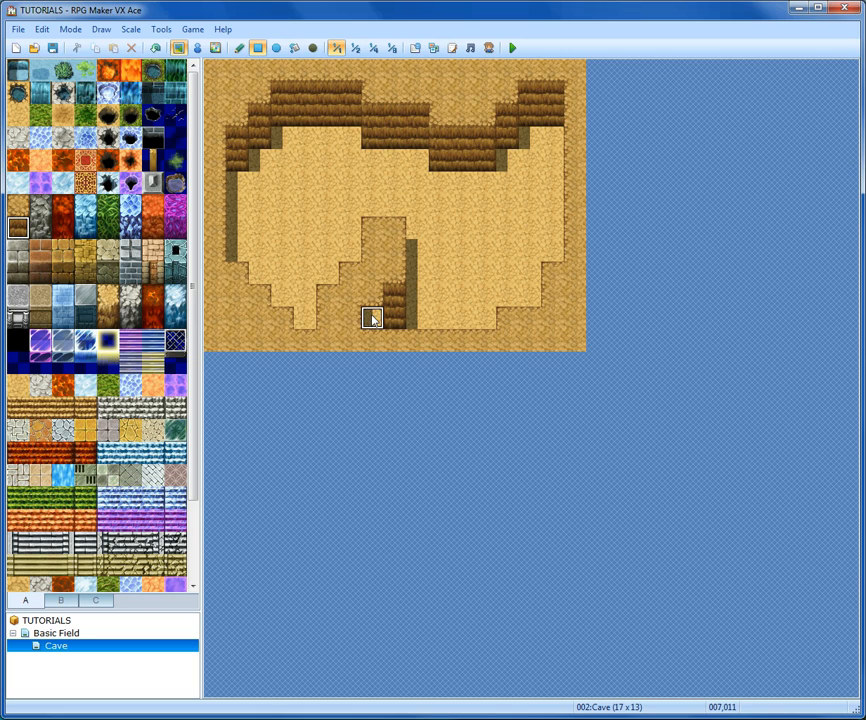
pyautogui.click(372, 318)
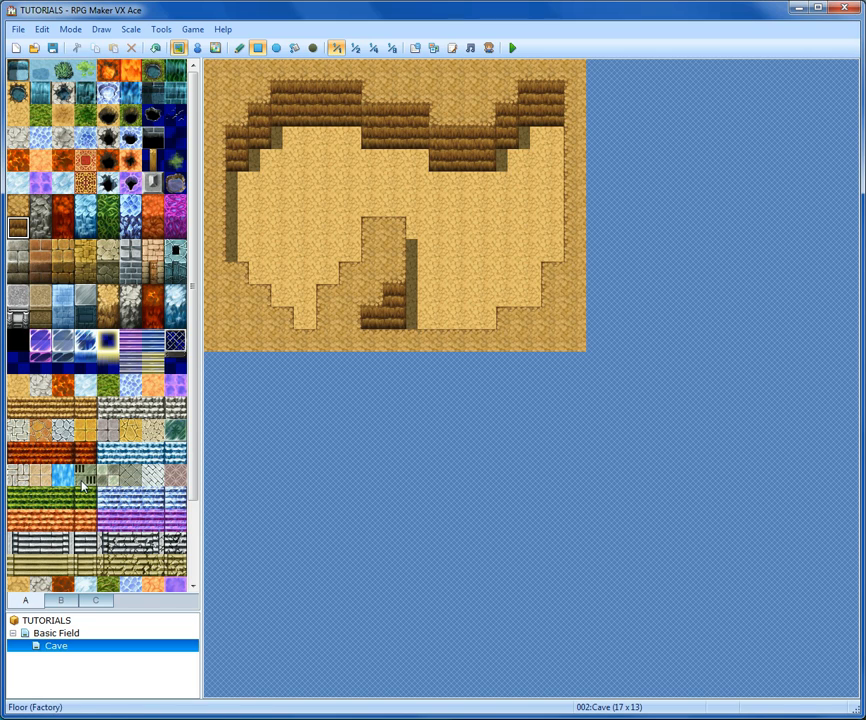
# - Fill the cave floor with the dark ground tile using the Fill tool
pyautogui.click(62, 115)
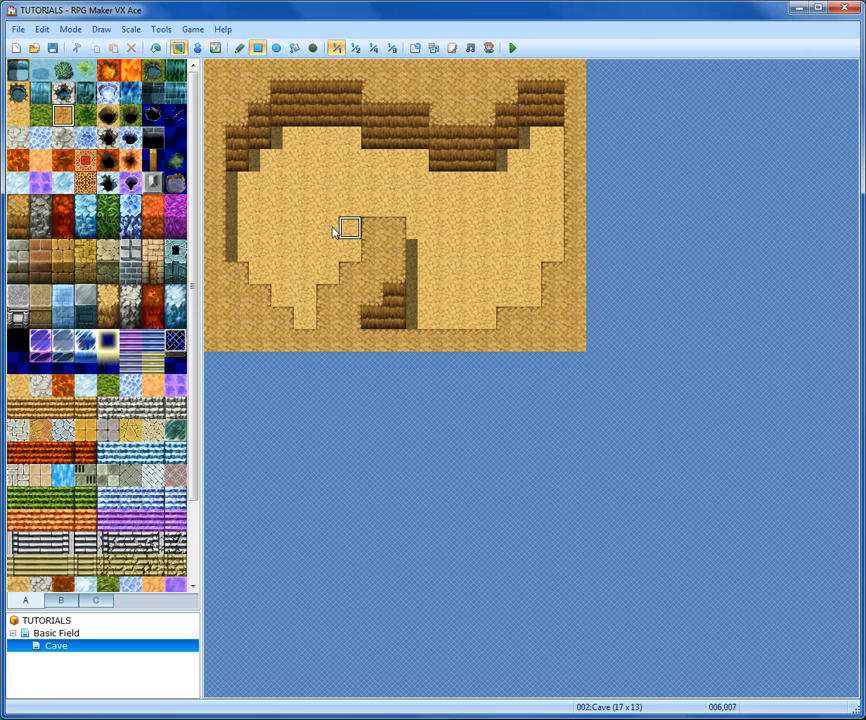
pyautogui.click(295, 49)
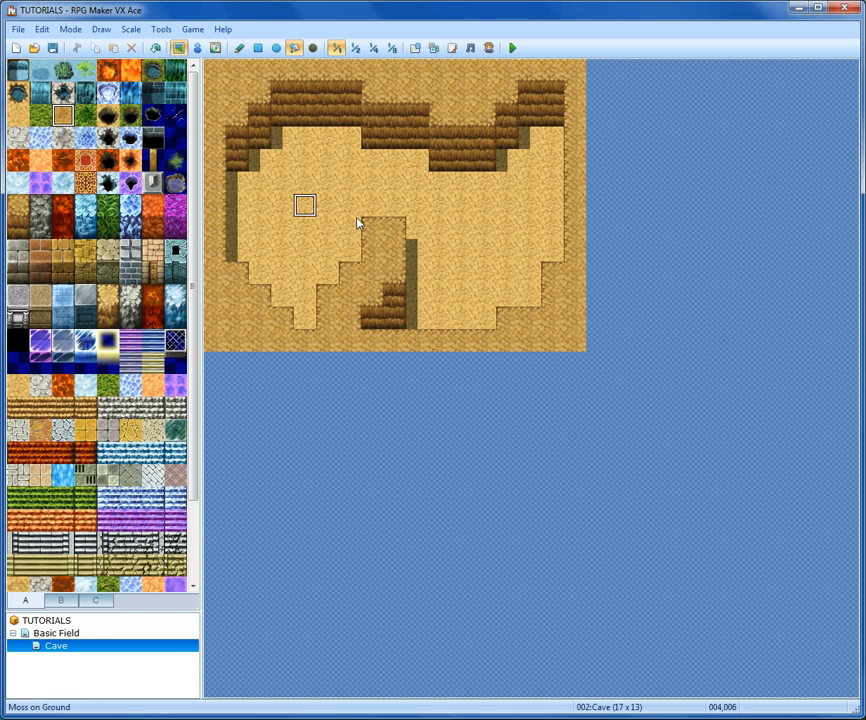
pyautogui.click(304, 182)
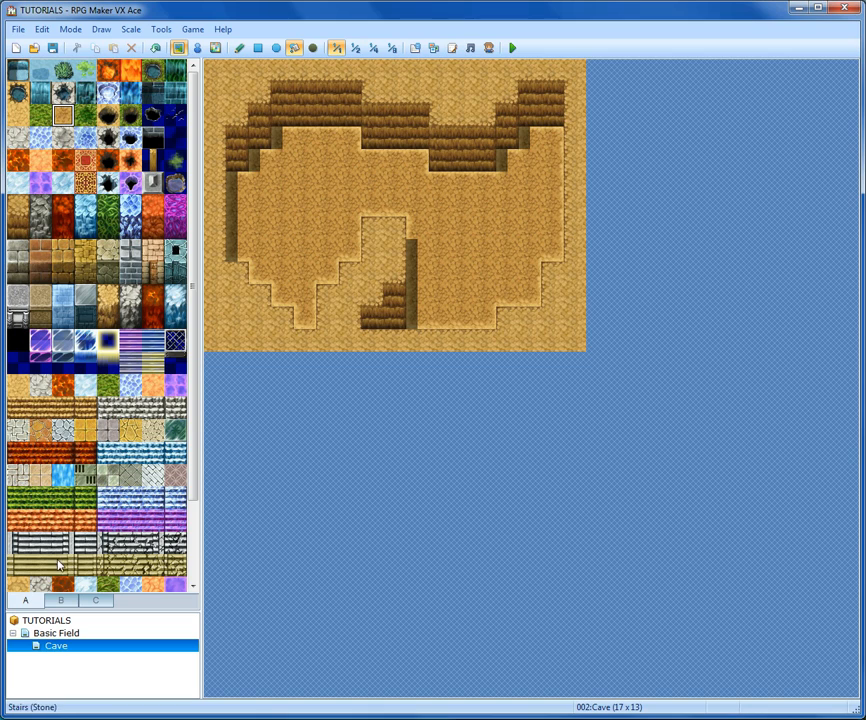
# - Pencil a three-tile wooden stairs strip right of the pillar and extend a dirt wall face along the ledge beyond it
pyautogui.moveTo(64, 409); pyautogui.dragTo(31, 410)
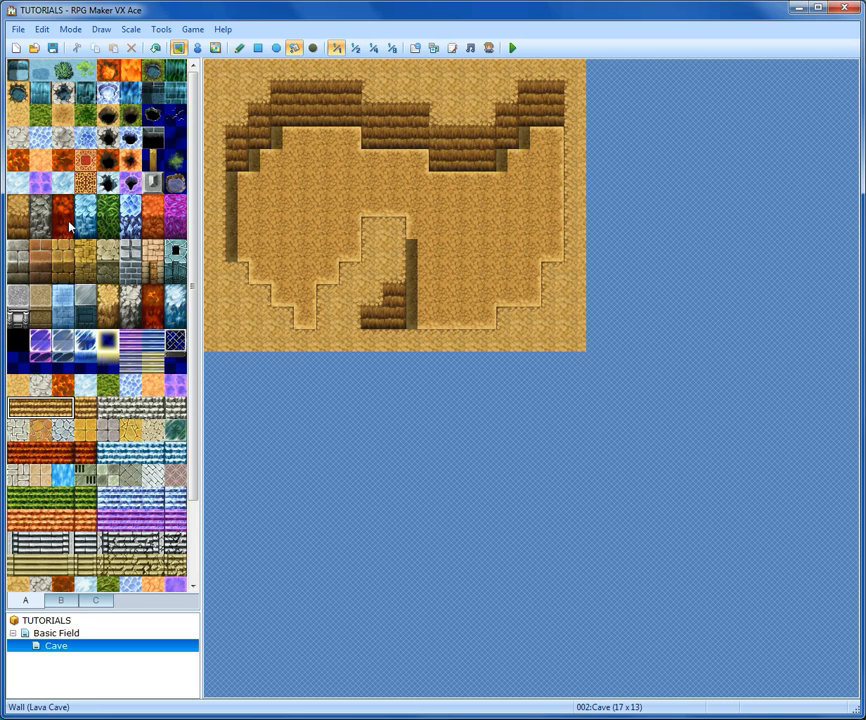
pyautogui.click(240, 48)
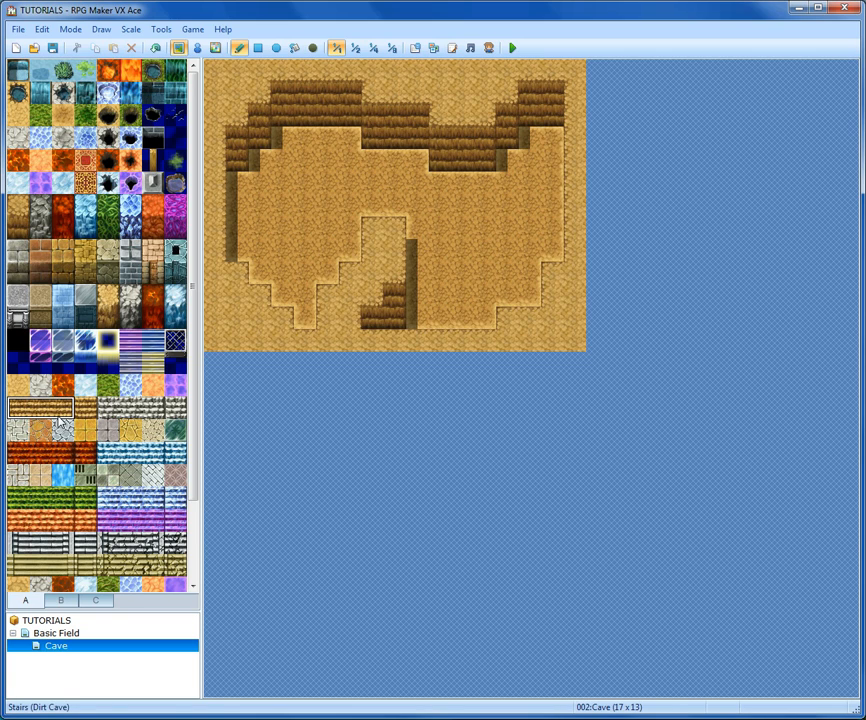
pyautogui.click(418, 237)
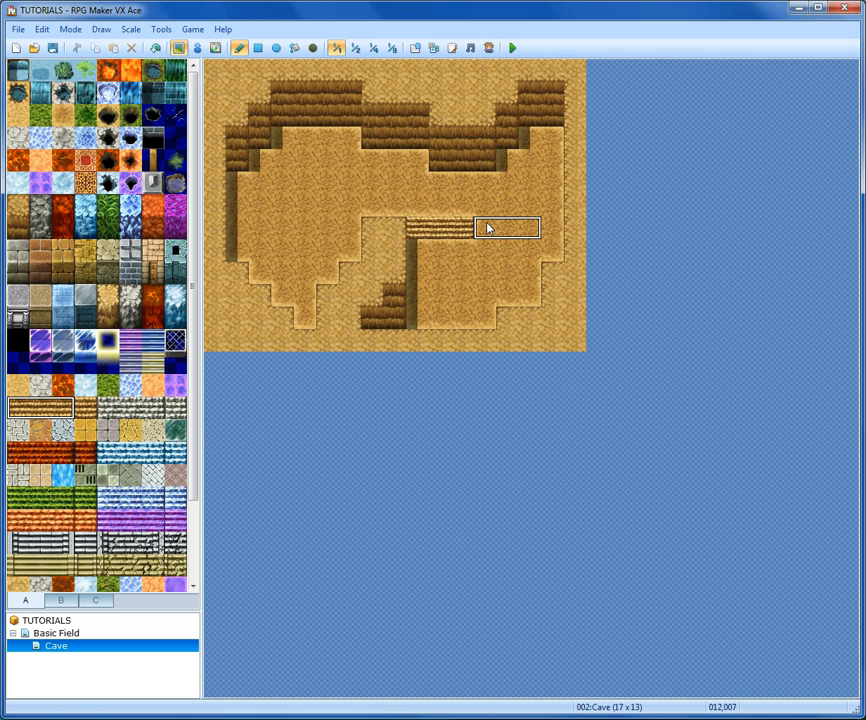
pyautogui.click(17, 227)
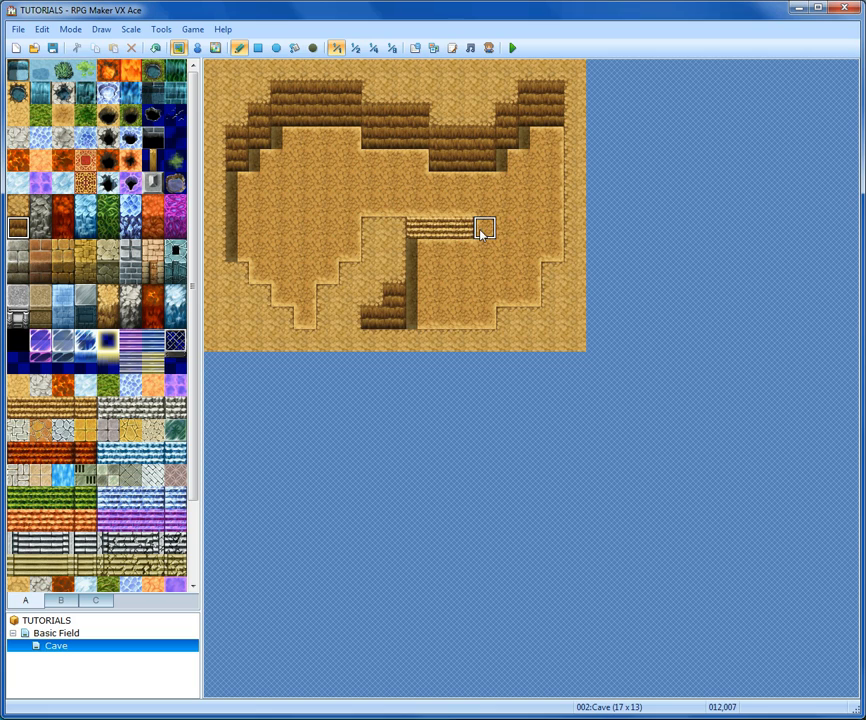
pyautogui.moveTo(483, 229); pyautogui.dragTo(545, 231)
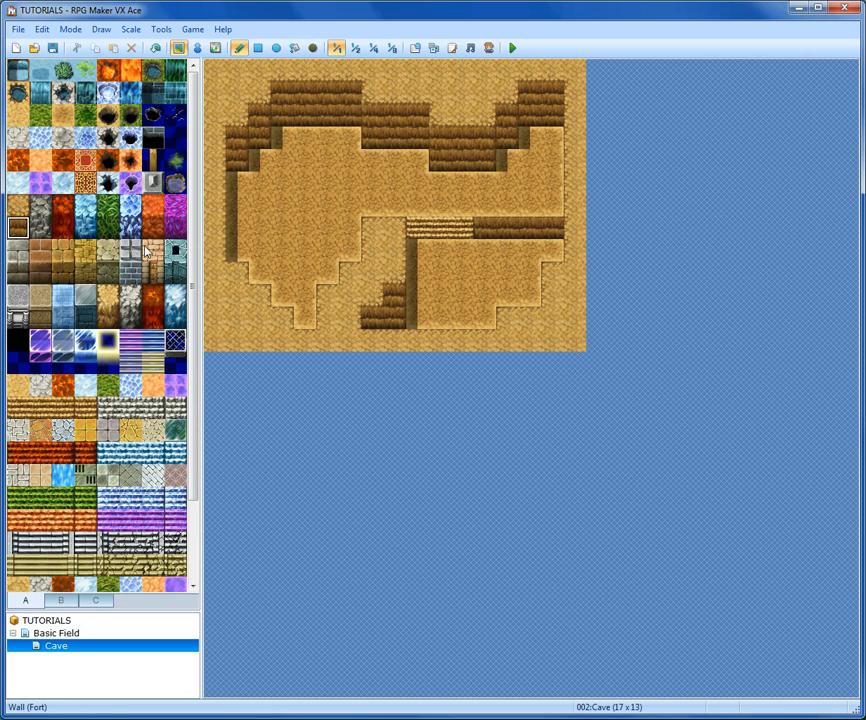
# - Place a Wall Bracing tile from the B tileset on the upper cave wall
pyautogui.click(74, 605)
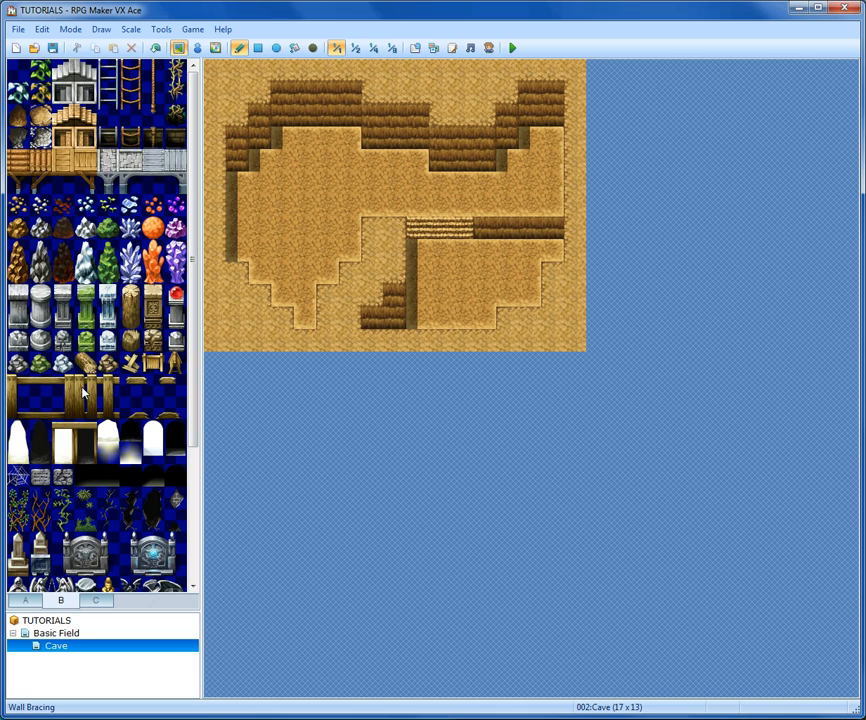
pyautogui.moveTo(83, 393); pyautogui.dragTo(85, 410)
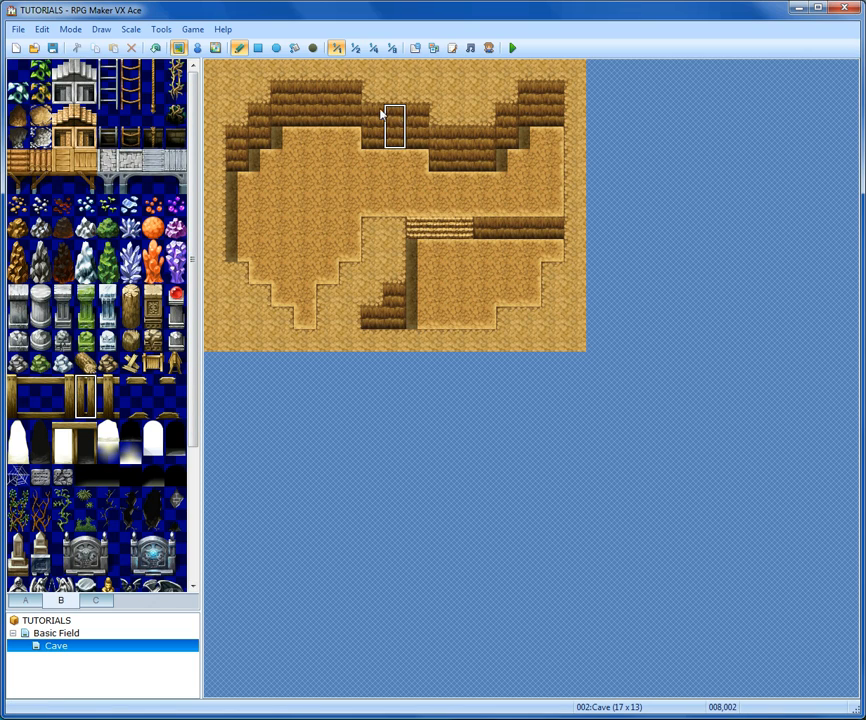
pyautogui.moveTo(374, 128); pyautogui.dragTo(389, 140)
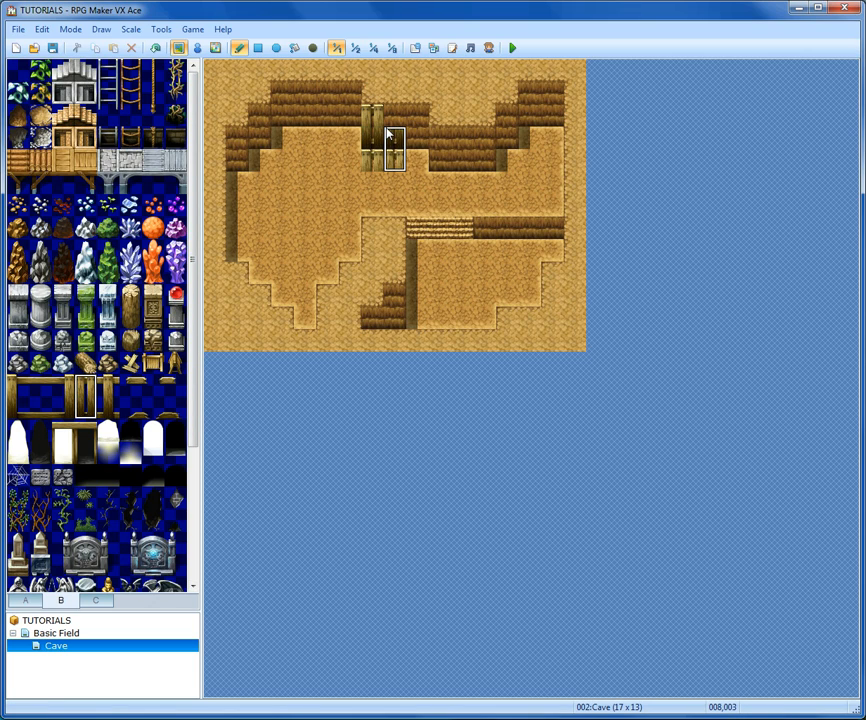
# - Place wooden Wall Bracing frames and posts along the upper cave walls
pyautogui.click(157, 50)
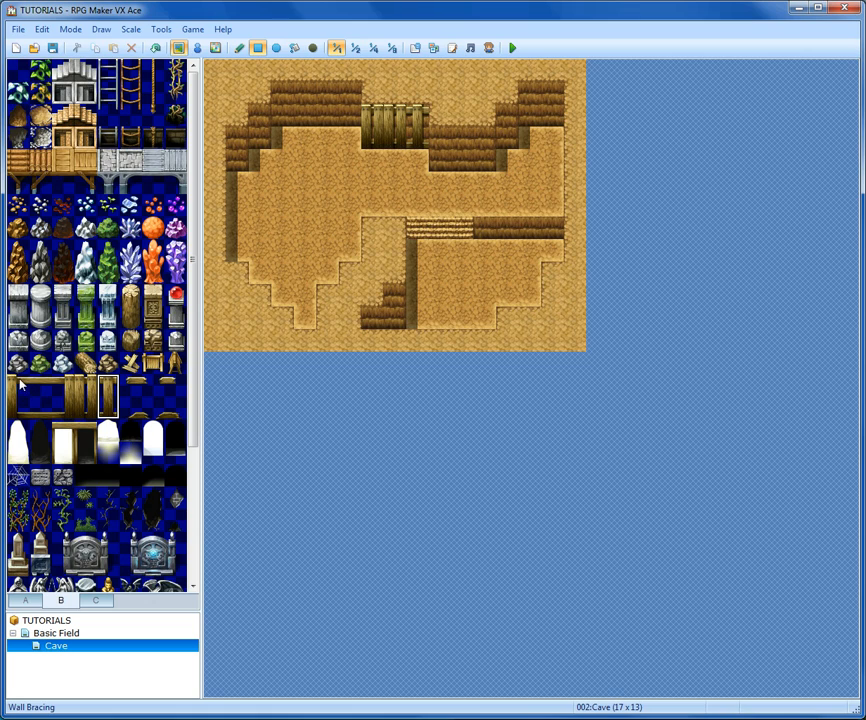
pyautogui.moveTo(20, 384); pyautogui.dragTo(62, 406)
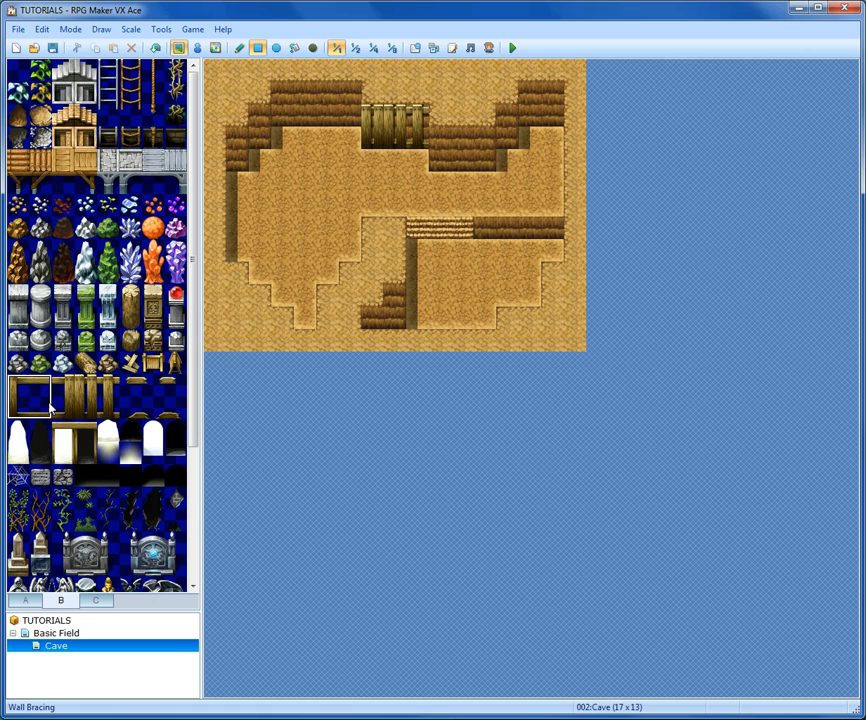
pyautogui.click(293, 97)
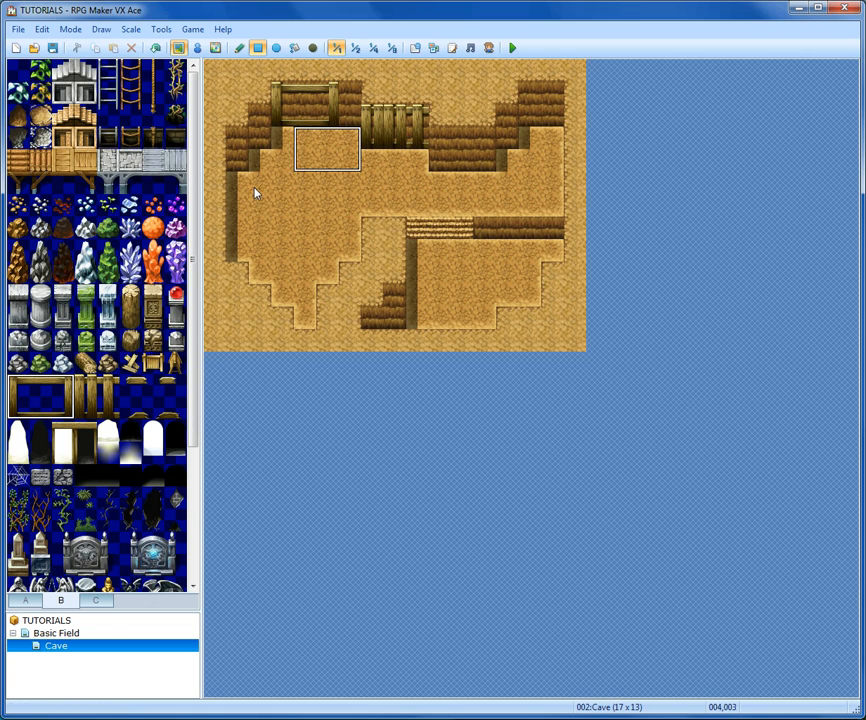
pyautogui.click(109, 395)
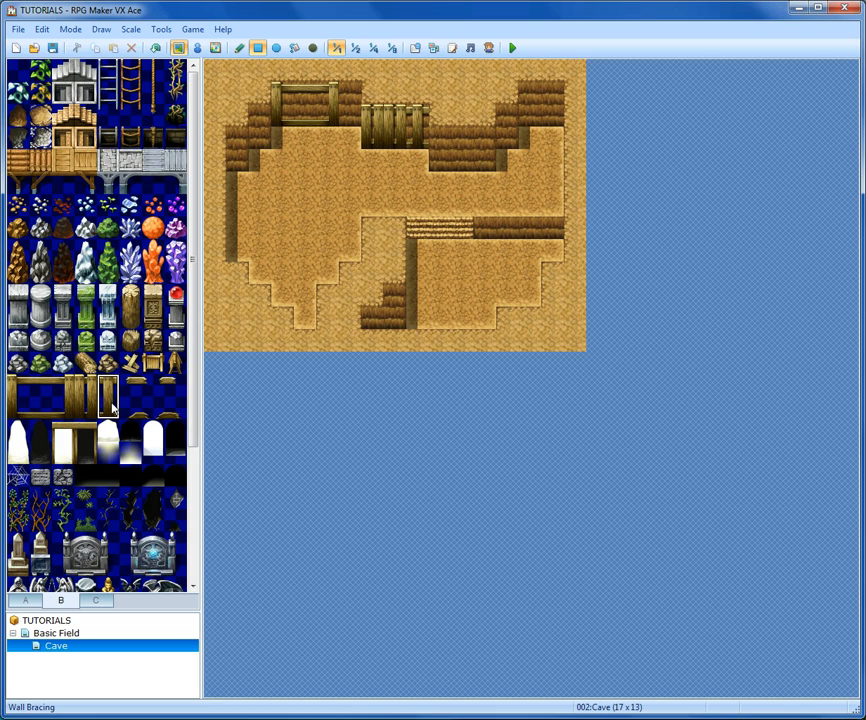
pyautogui.click(349, 107)
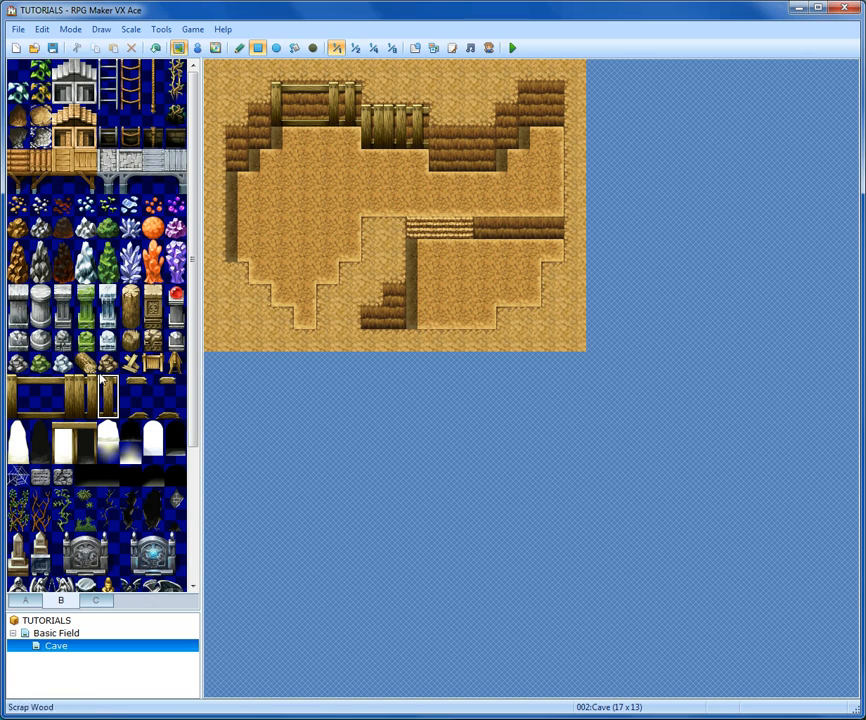
pyautogui.click(67, 392)
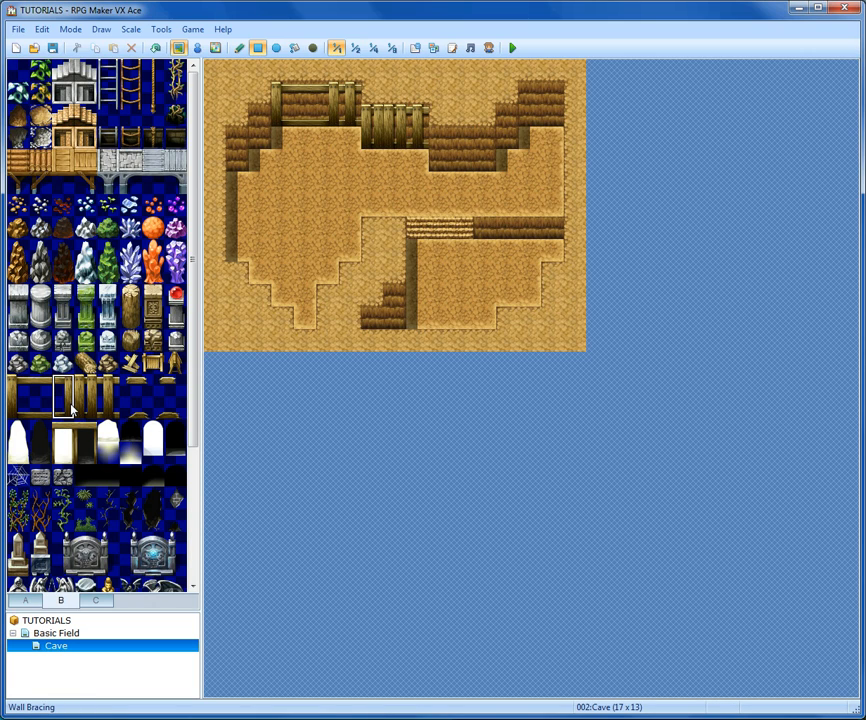
pyautogui.click(488, 128)
pyautogui.click(13, 393)
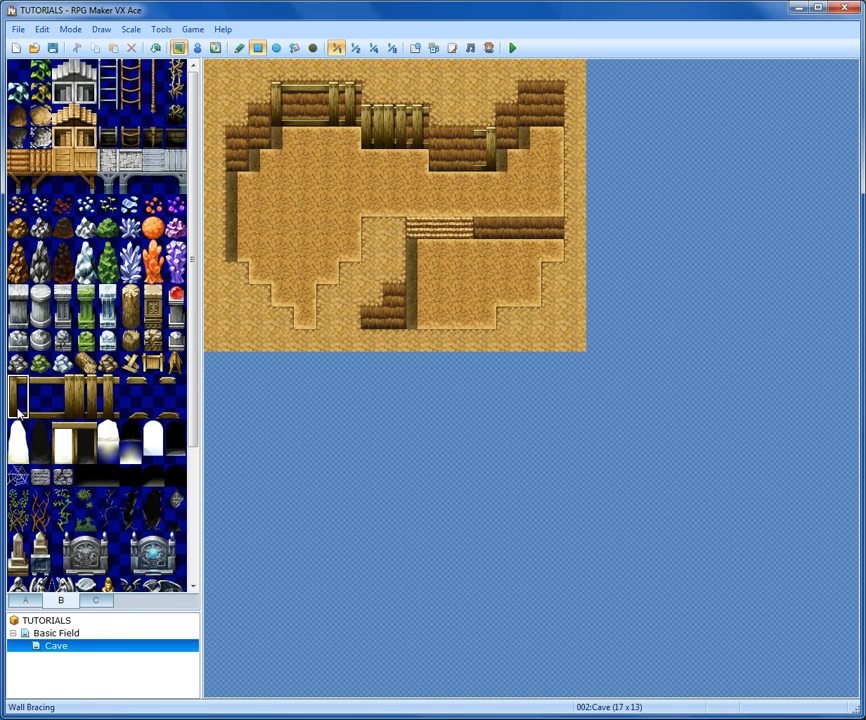
pyautogui.click(460, 150)
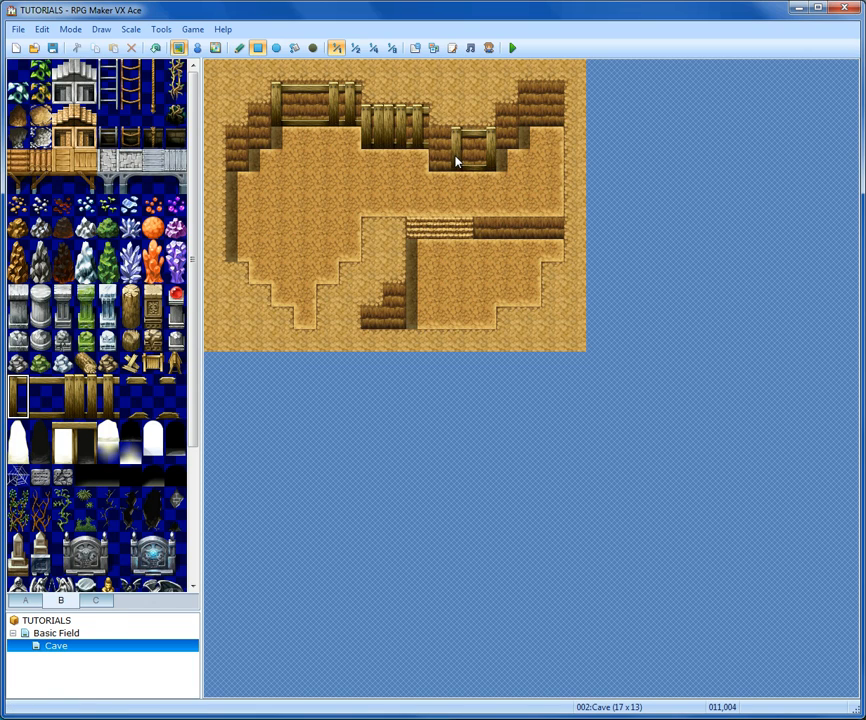
# - Place Scrap Wood on the floor just below the upper walls
pyautogui.click(131, 408)
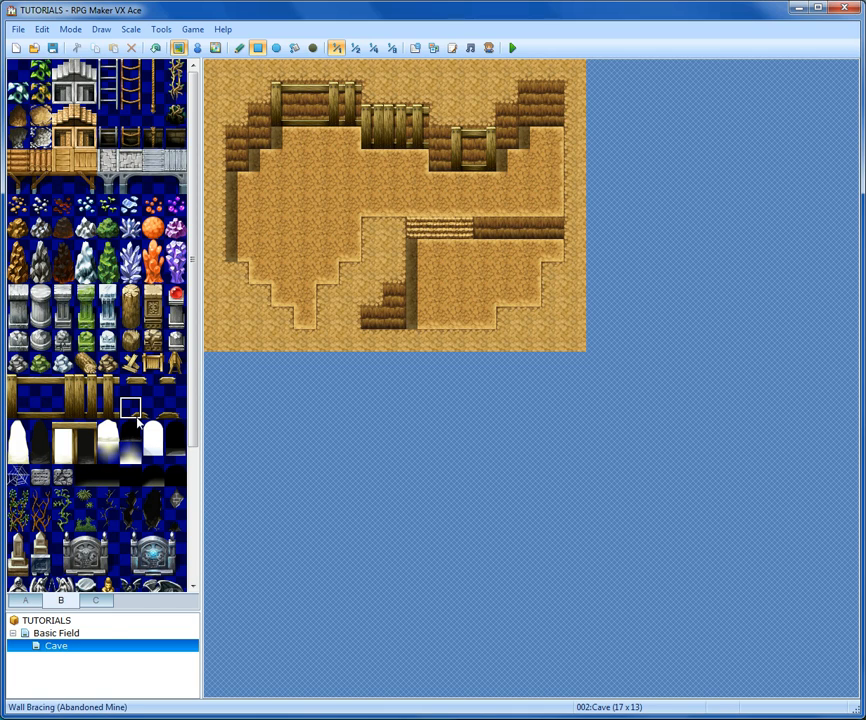
pyautogui.click(132, 366)
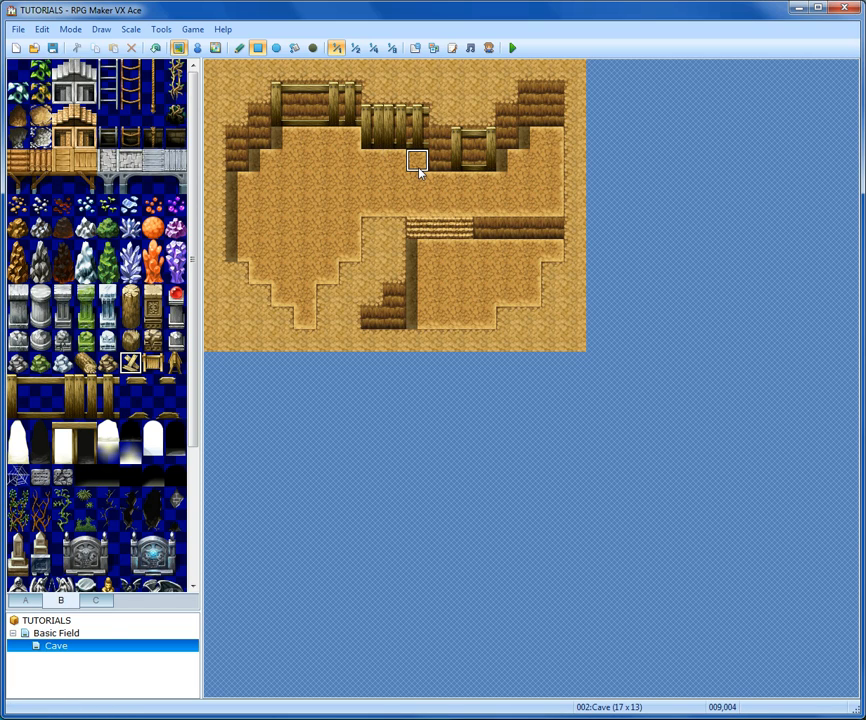
pyautogui.click(259, 160)
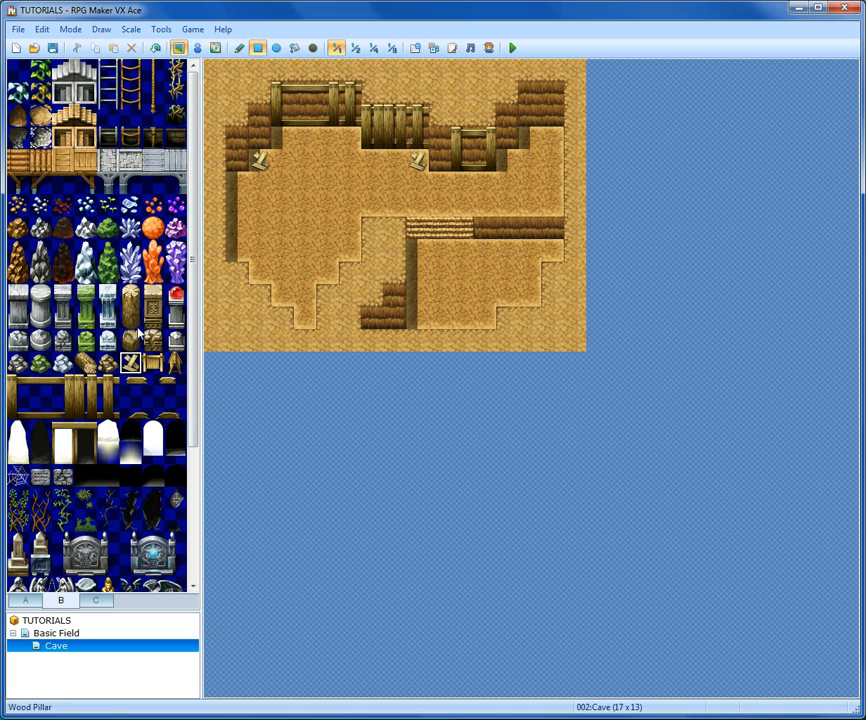
# - Scatter Gravel (Dirt Cave) tiles across the cave floor
pyautogui.click(20, 204)
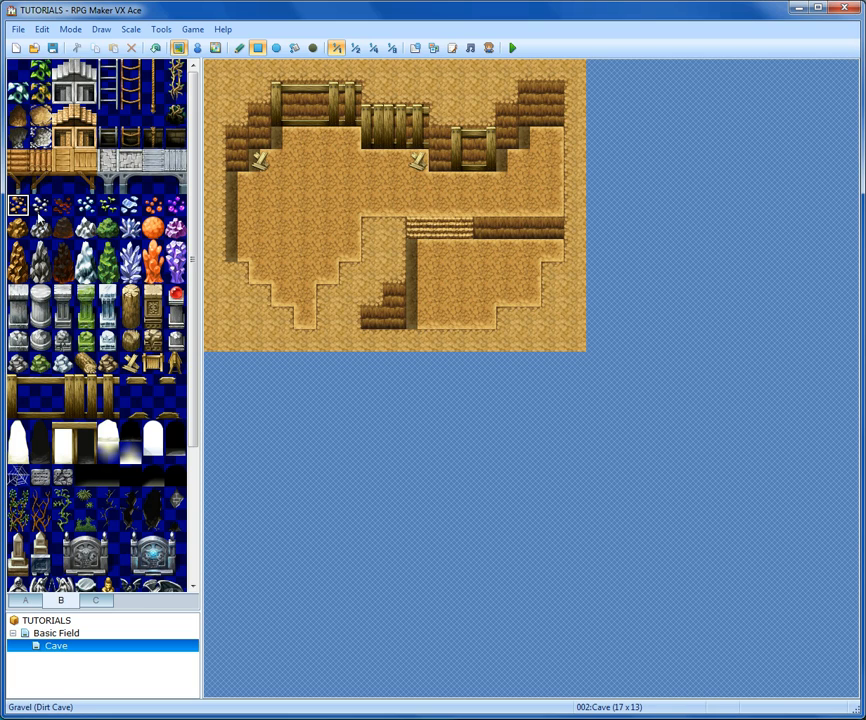
pyautogui.click(258, 230)
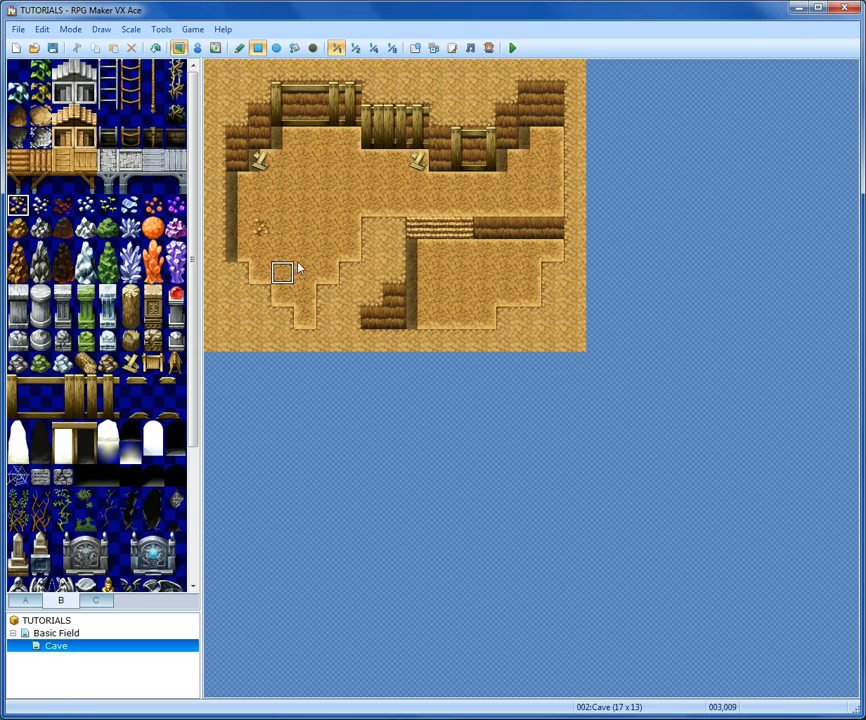
pyautogui.click(350, 163)
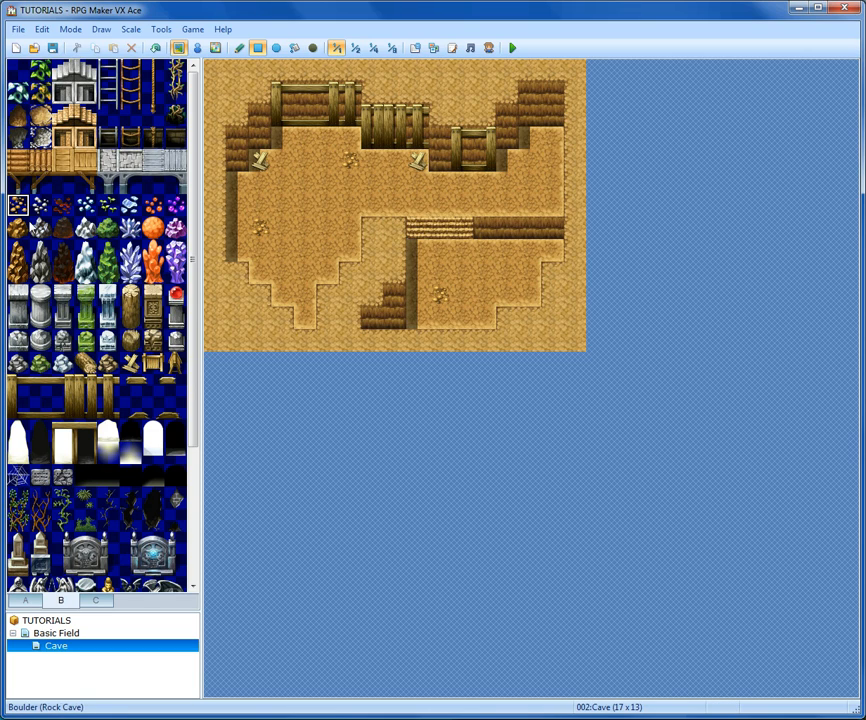
# - Place Boulder (Rock Cave) tiles at several spots on the cave floor
pyautogui.click(17, 227)
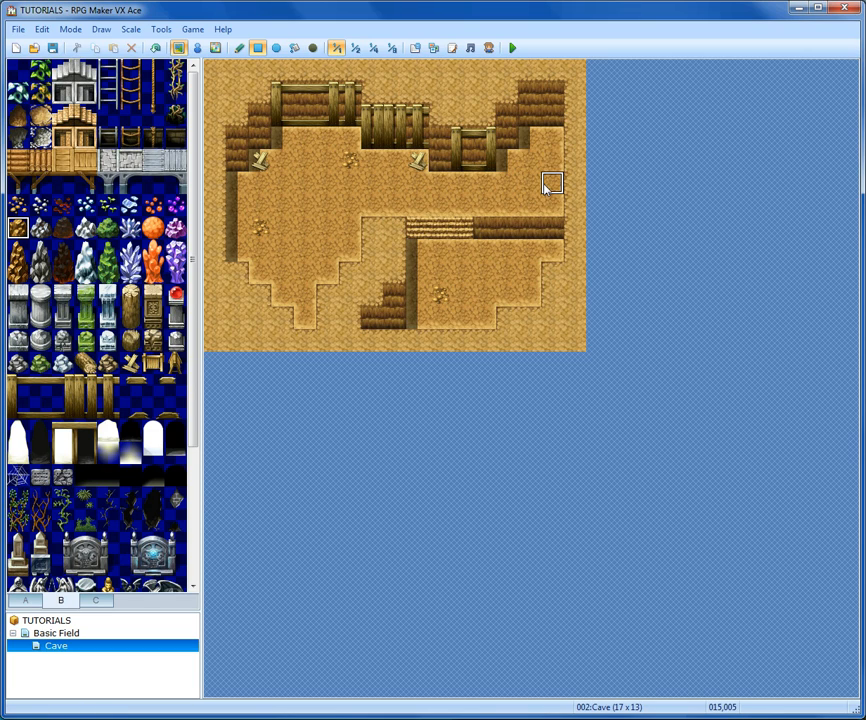
pyautogui.click(328, 252)
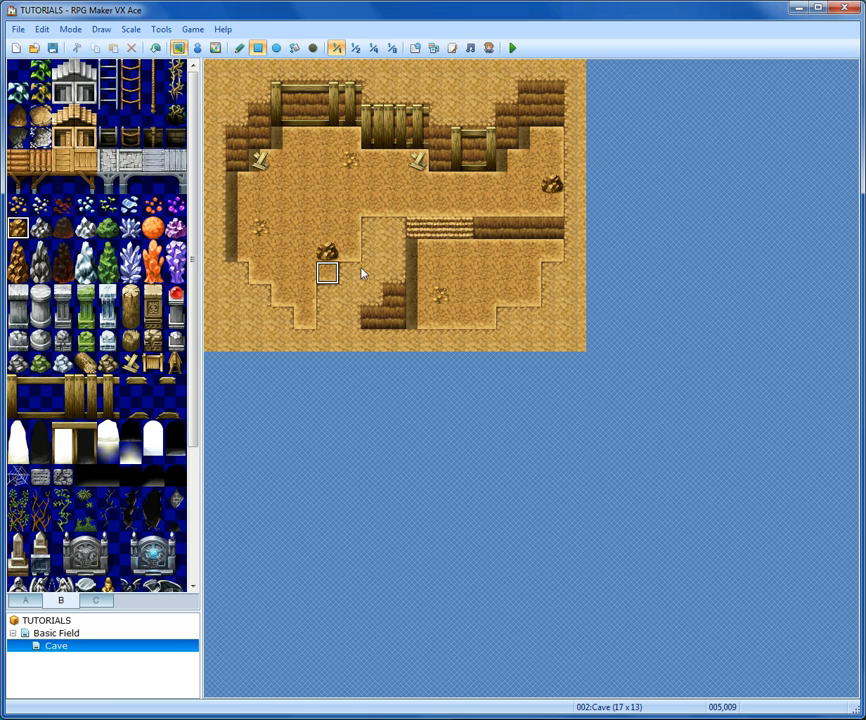
pyautogui.click(510, 279)
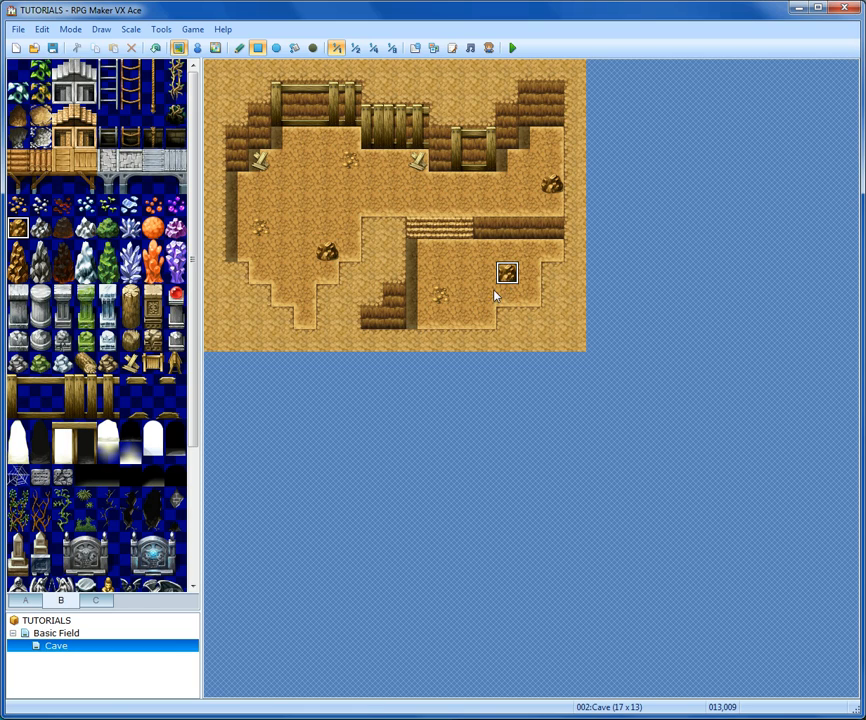
# - Add Tall Rock (Dirt Cave) formations near the walls and on the lower floor
pyautogui.click(20, 258)
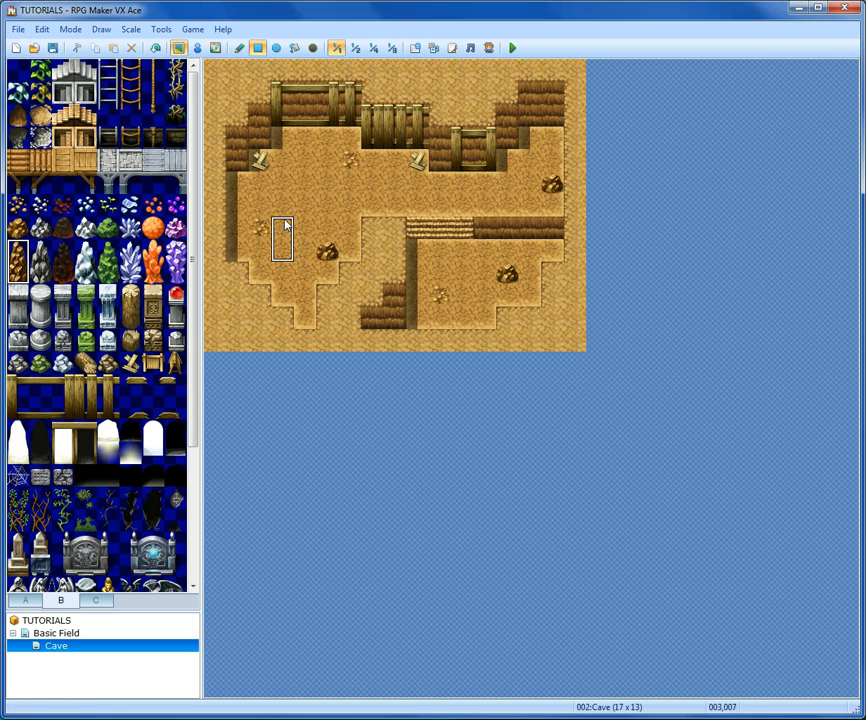
pyautogui.click(238, 186)
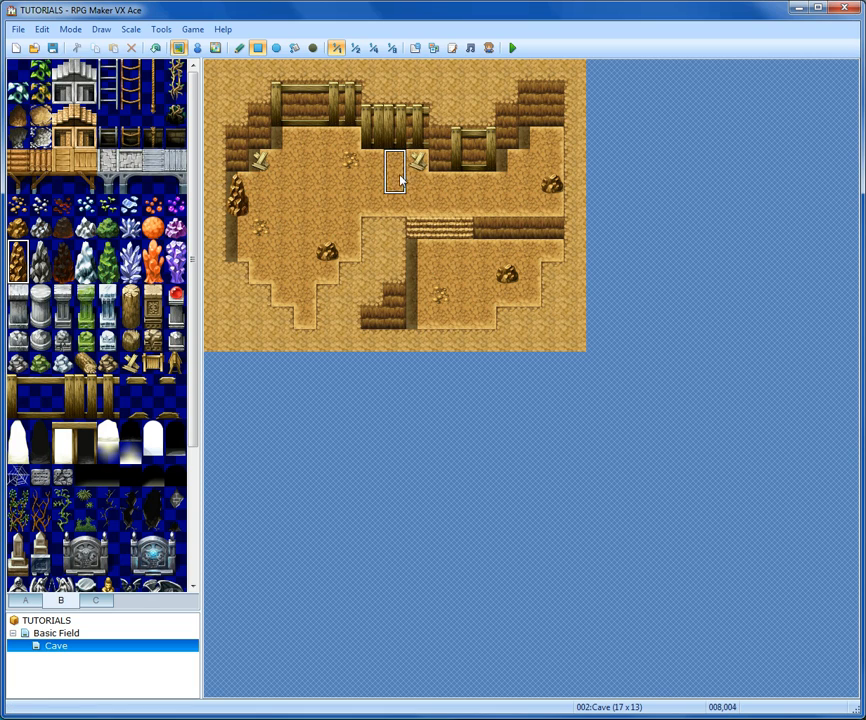
pyautogui.click(373, 213)
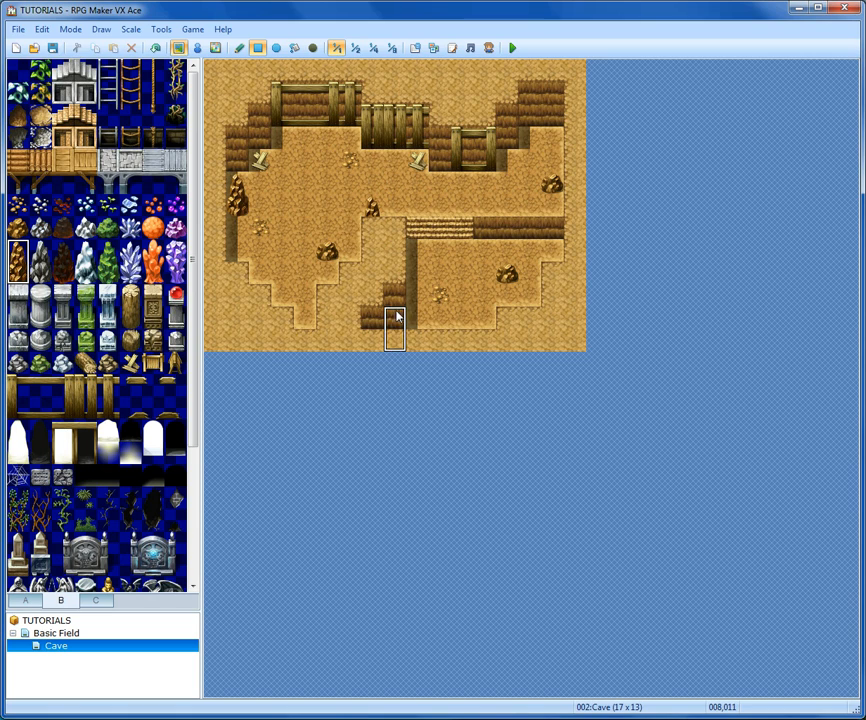
pyautogui.click(462, 315)
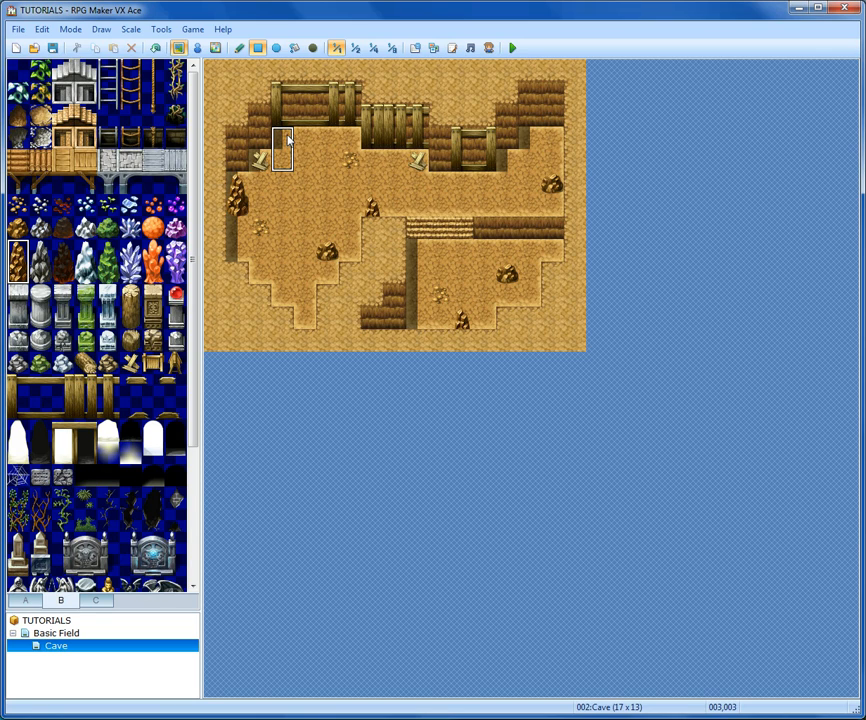
pyautogui.click(322, 148)
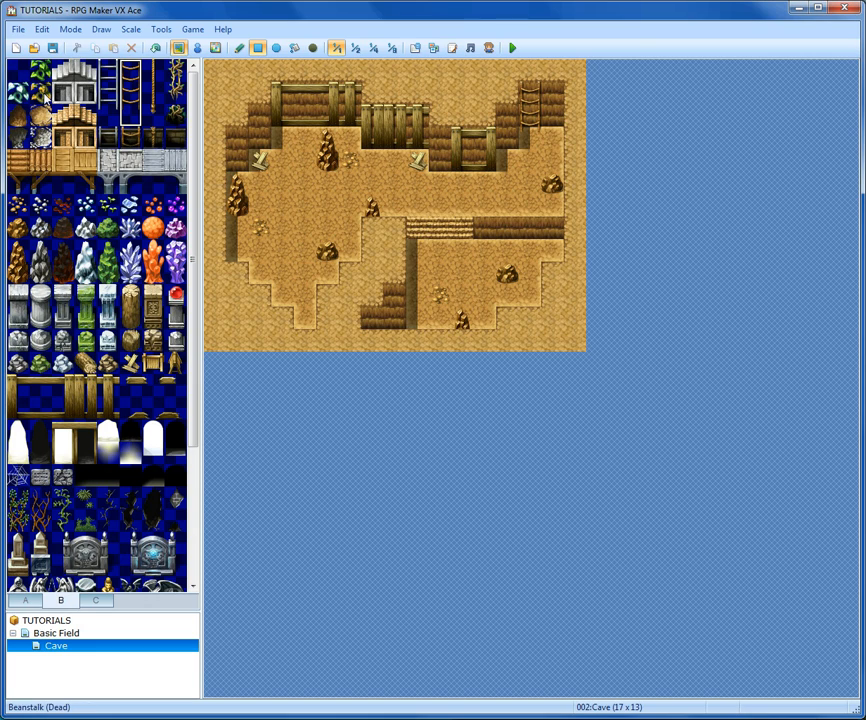
# - Place a Barrel and a Rope on the floor near the left cave wall
pyautogui.scroll(-3, 22, 441)
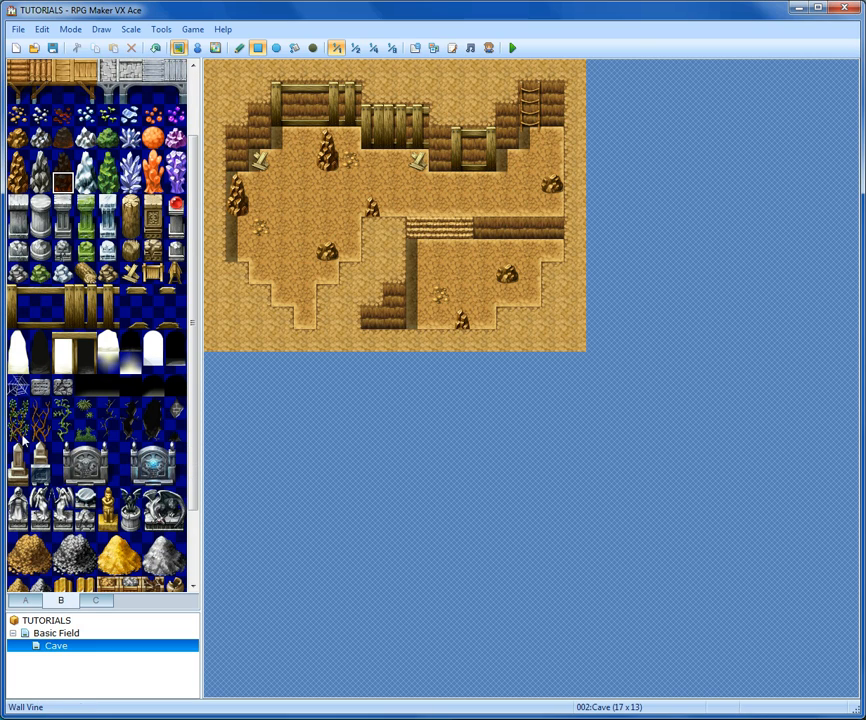
pyautogui.scroll(-4, 60, 420)
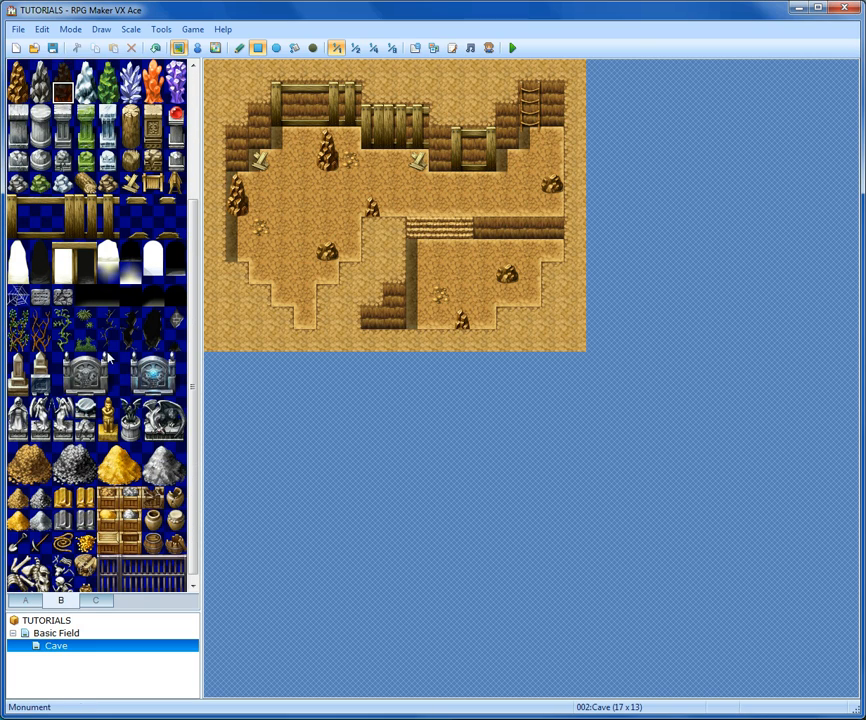
pyautogui.scroll(-1, 110, 358)
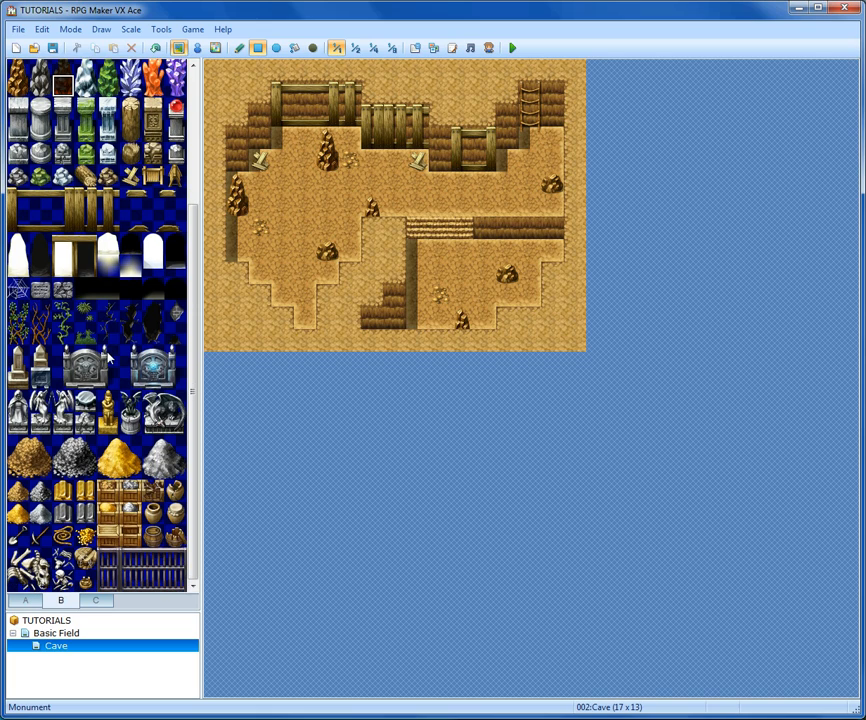
pyautogui.click(154, 538)
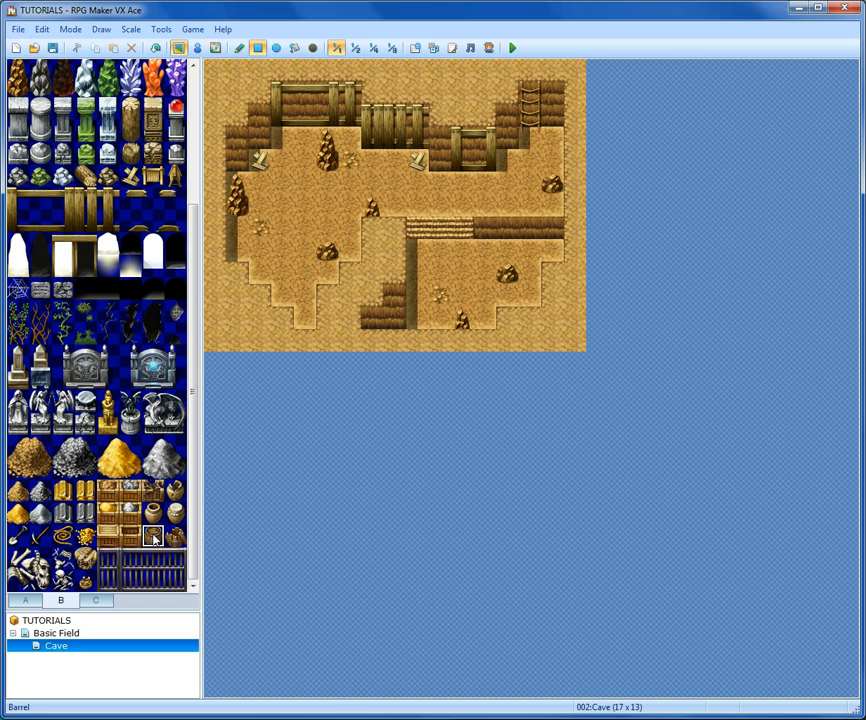
pyautogui.click(260, 251)
pyautogui.click(173, 533)
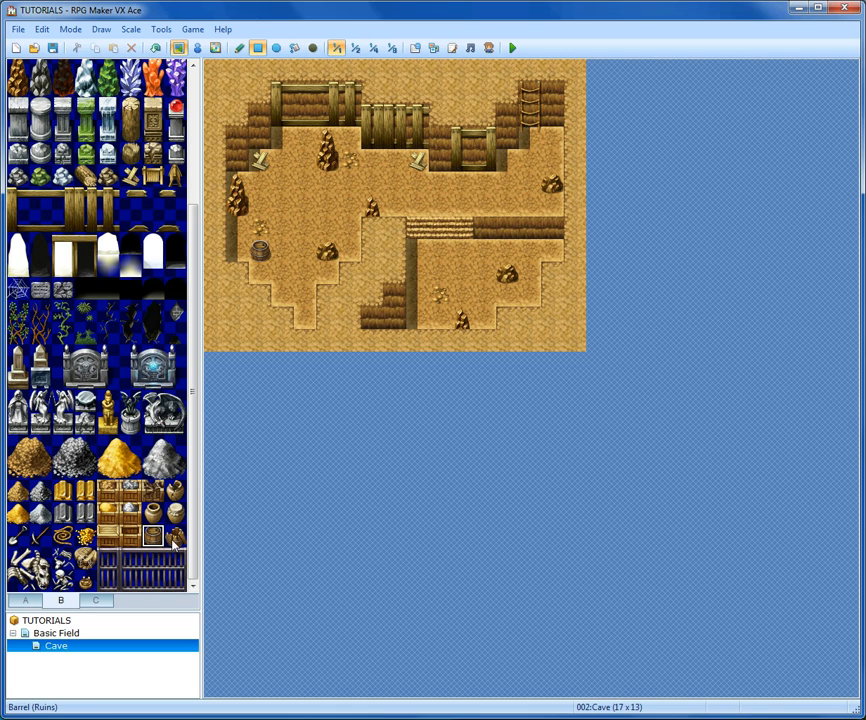
pyautogui.click(240, 228)
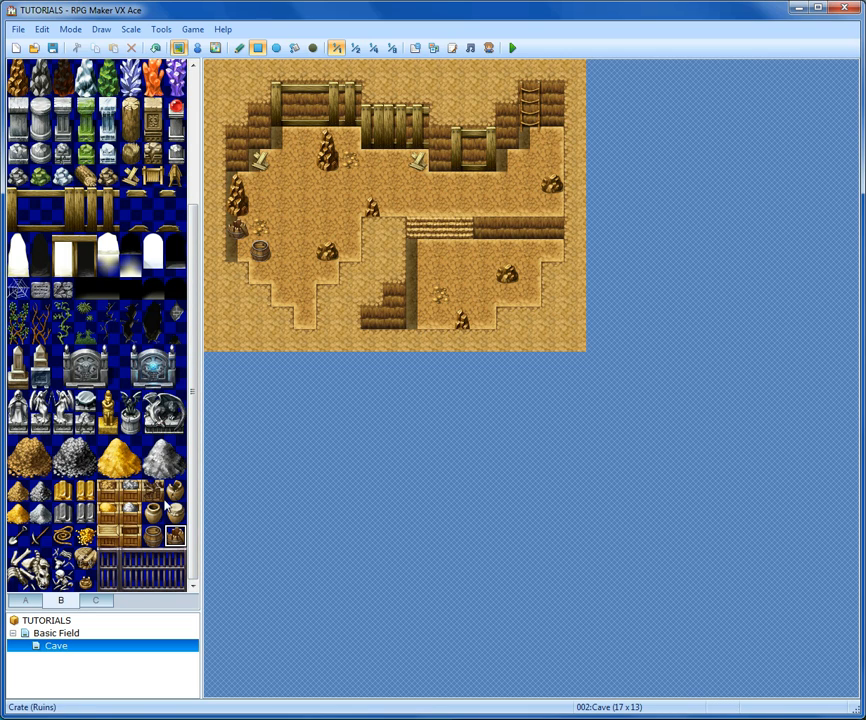
# - Place a Crate below the upper-left wall and a Pickaxe on the floor
pyautogui.click(124, 538)
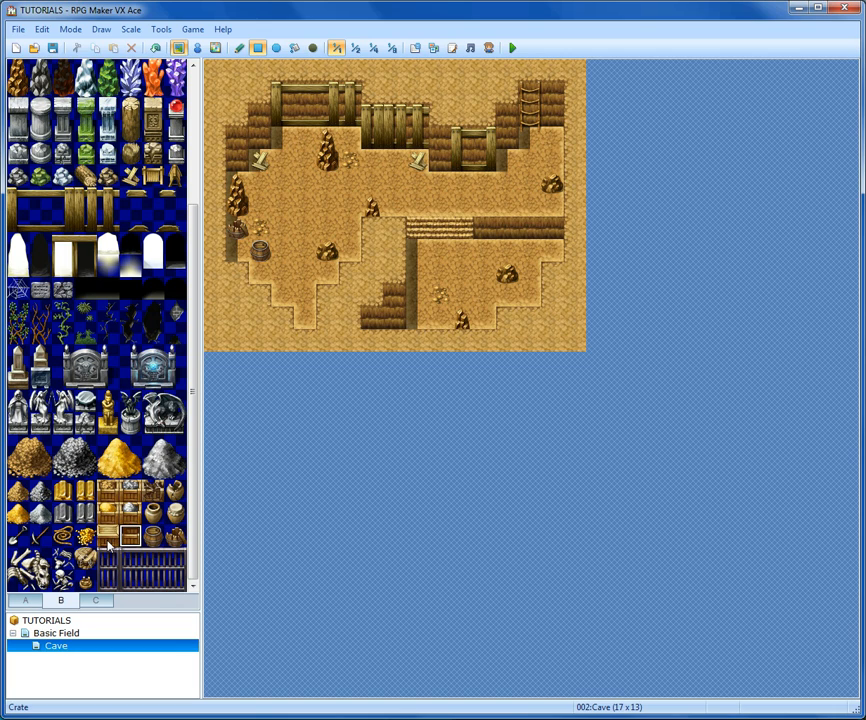
pyautogui.click(303, 139)
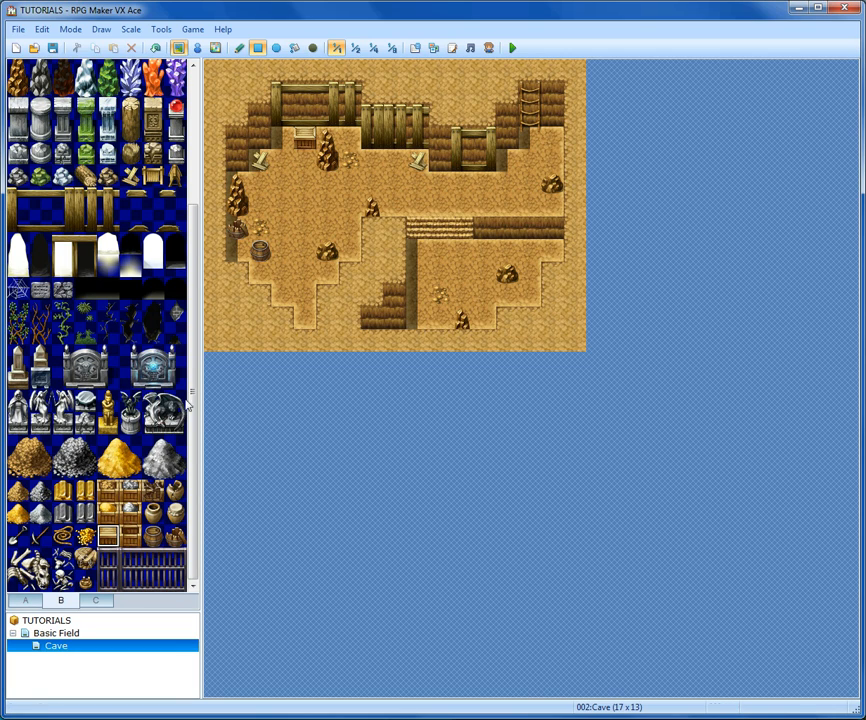
pyautogui.click(40, 537)
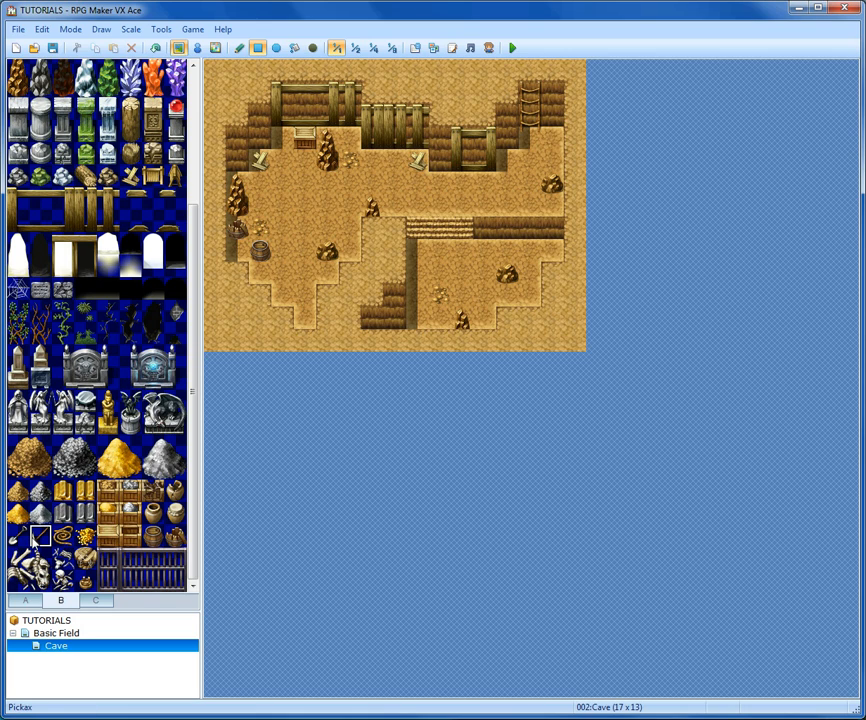
pyautogui.click(321, 275)
# - Add Spider Web tiles on the upper wall and on the ledge wall face
pyautogui.click(107, 333)
pyautogui.click(18, 289)
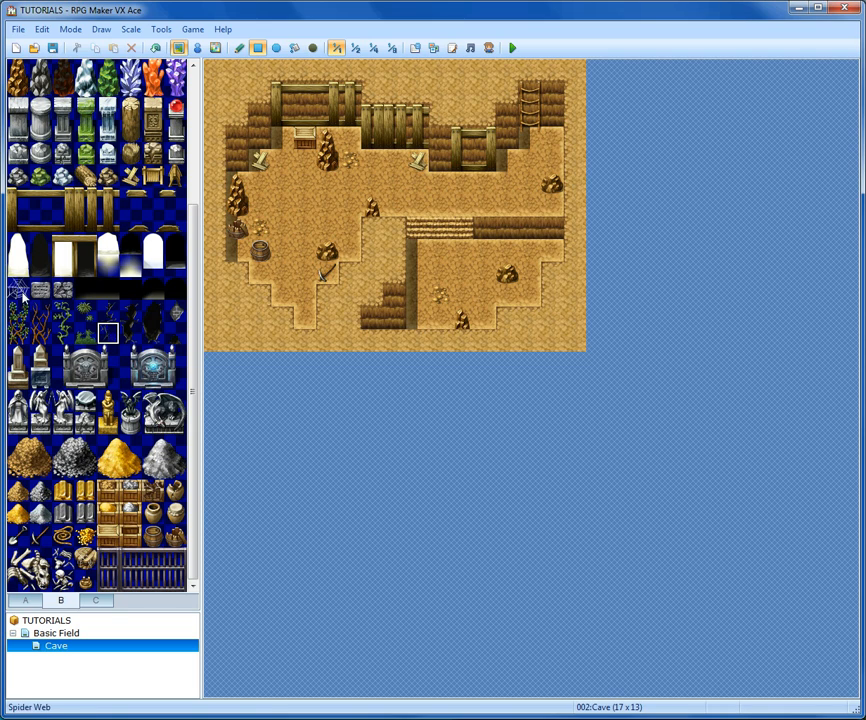
pyautogui.click(350, 98)
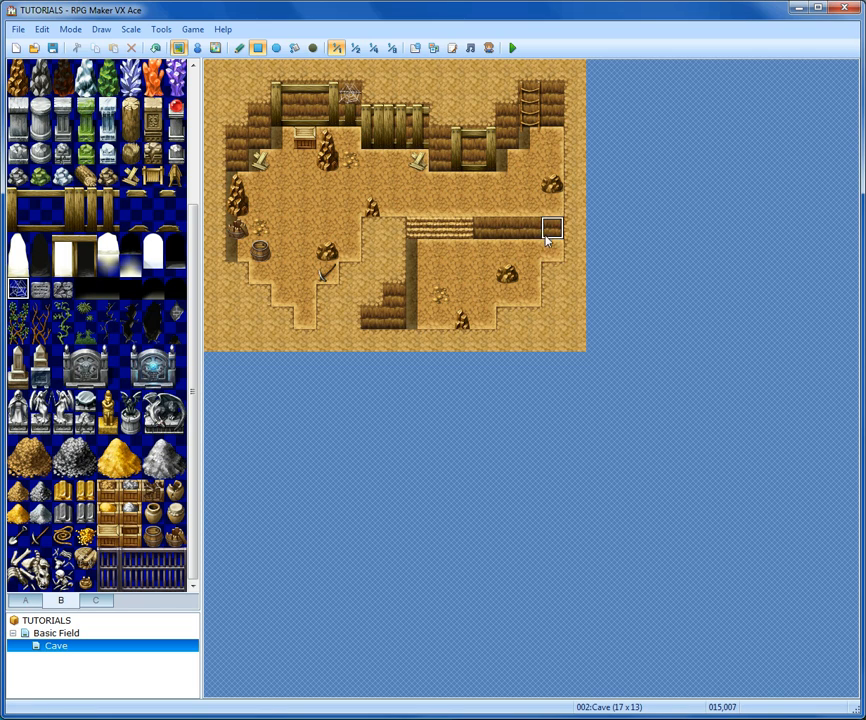
pyautogui.click(531, 229)
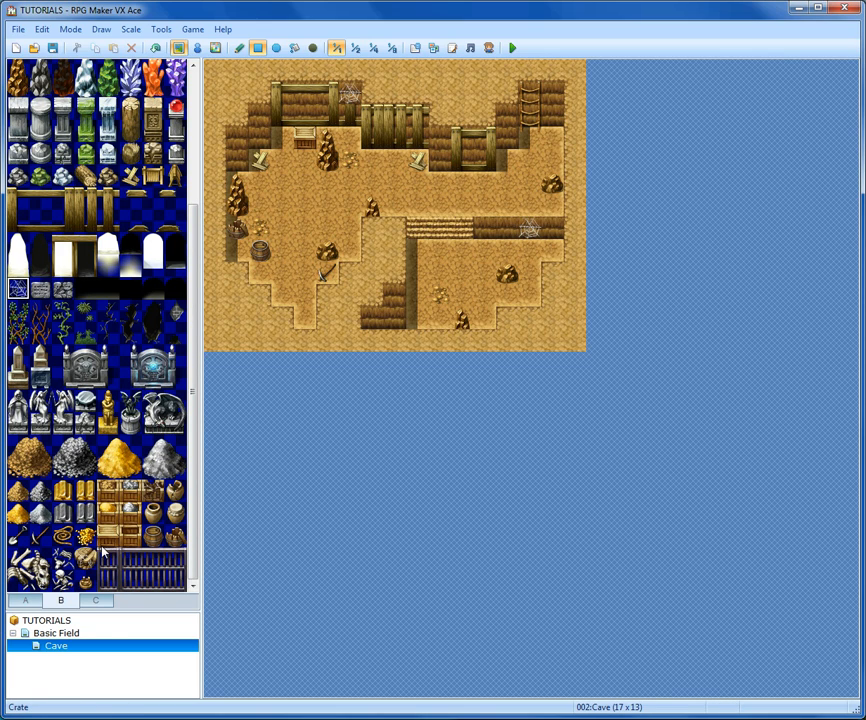
# - Place a coiled rope on the upper-right floor beside the ladder
pyautogui.click(63, 537)
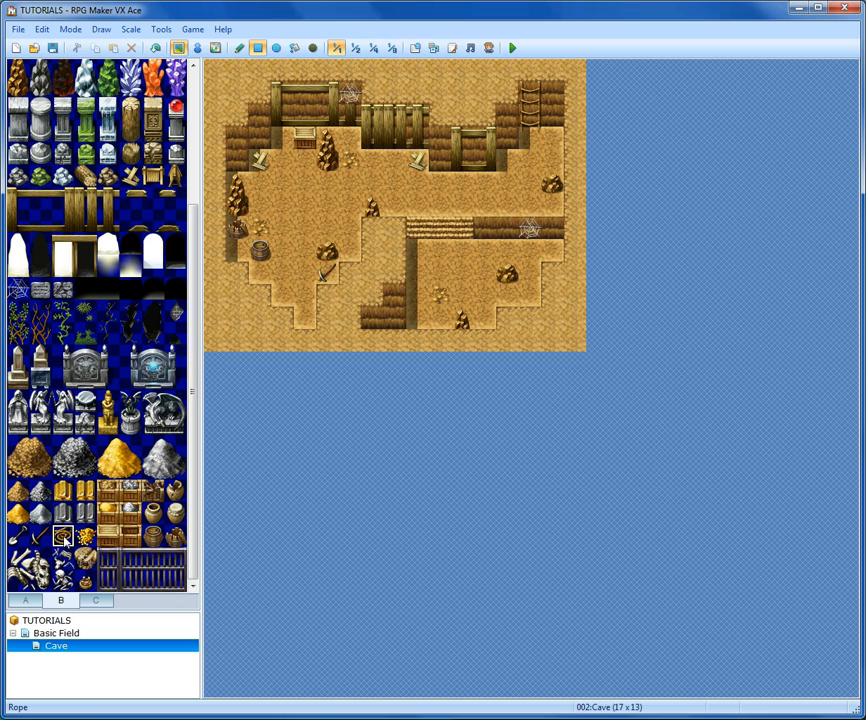
pyautogui.click(553, 140)
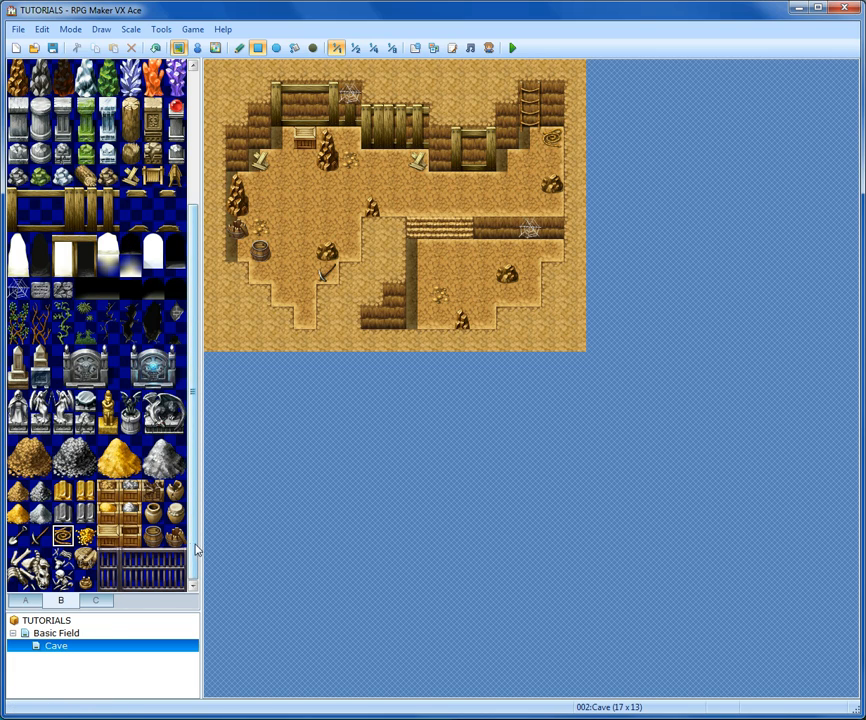
# - Place a Straw Bed on the lower floor beside the ledge wall face
pyautogui.click(94, 601)
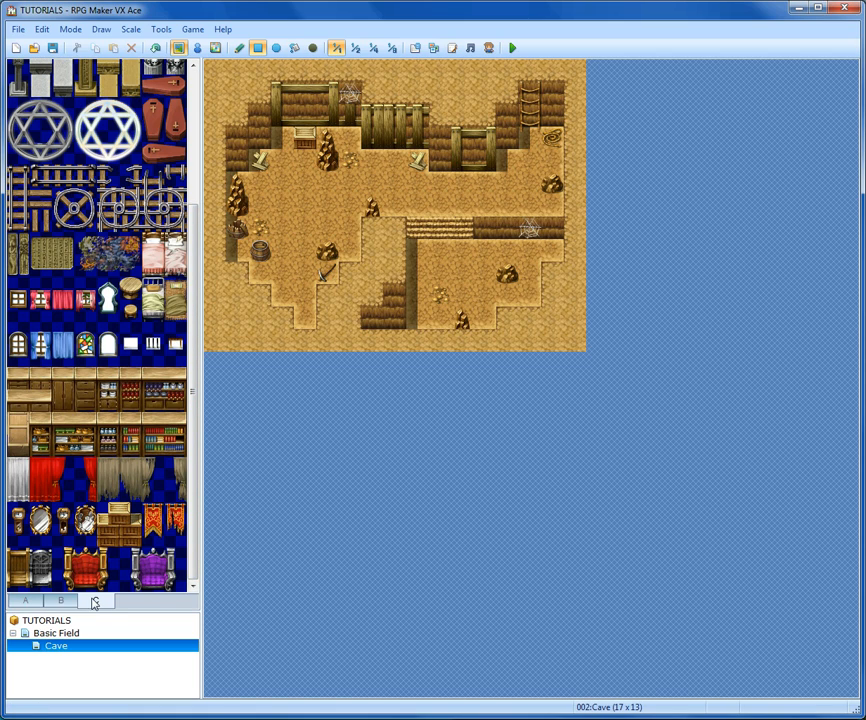
pyautogui.click(175, 300)
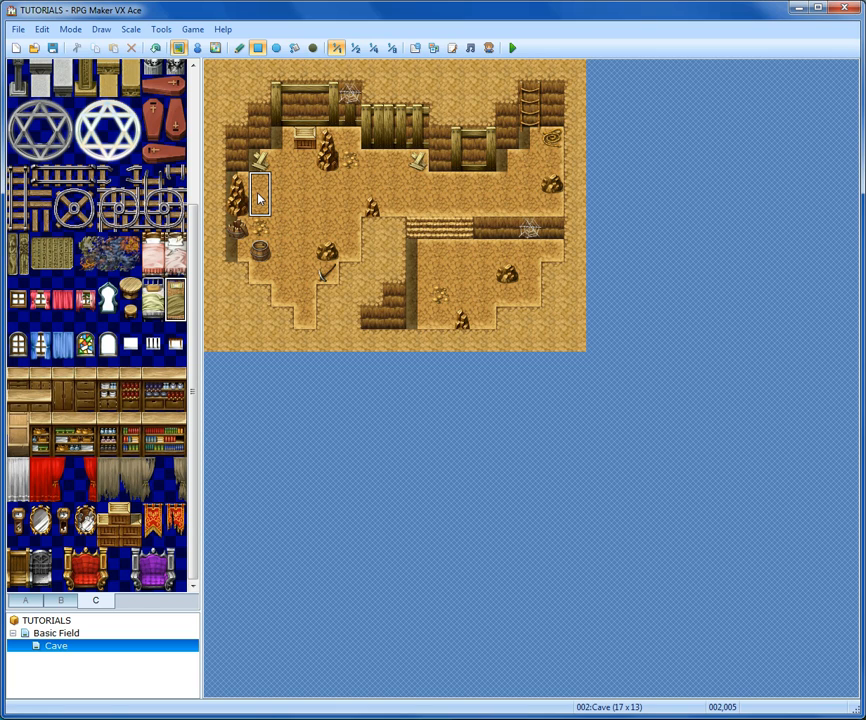
pyautogui.click(322, 261)
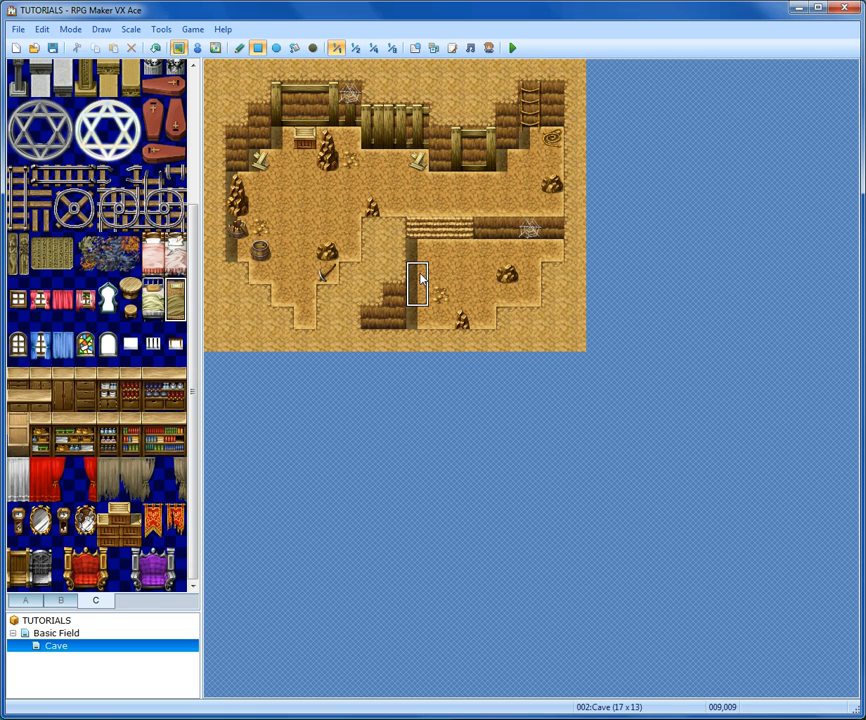
pyautogui.click(420, 281)
pyautogui.click(423, 289)
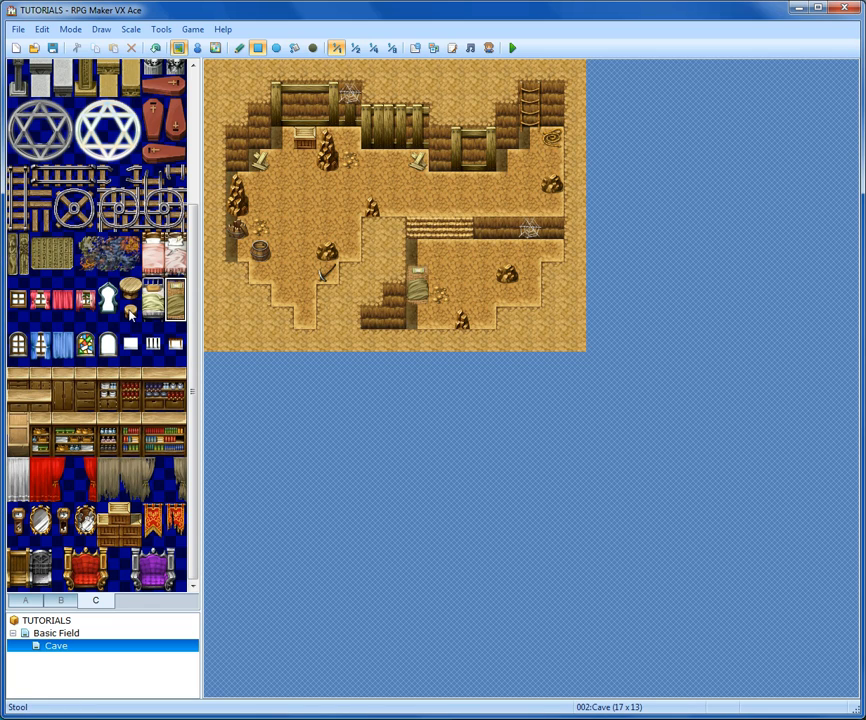
# - Place a round table with a Stool beside it on the upper-left cave floor
pyautogui.click(130, 312)
pyautogui.click(131, 290)
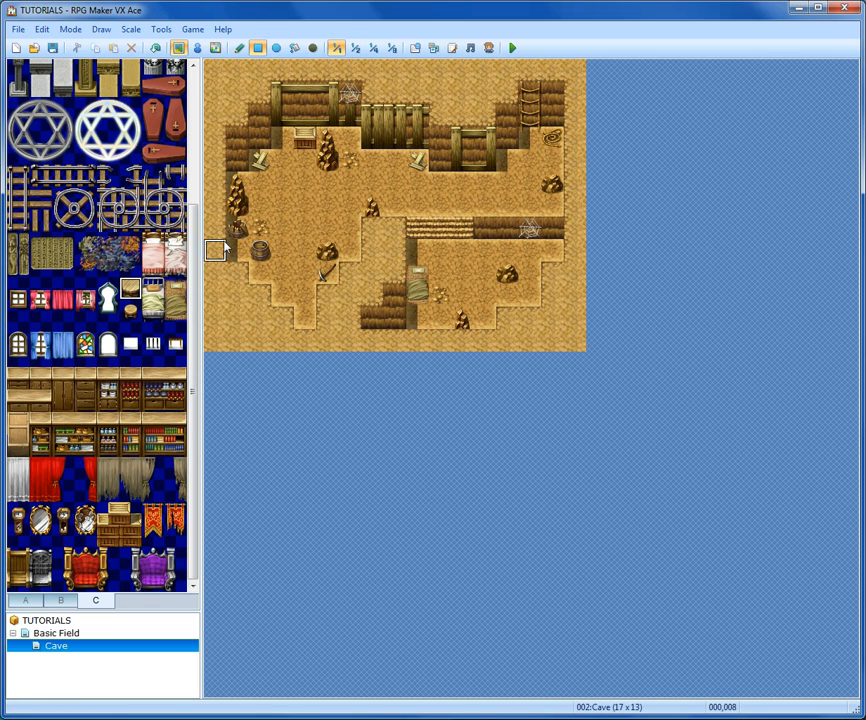
pyautogui.click(300, 205)
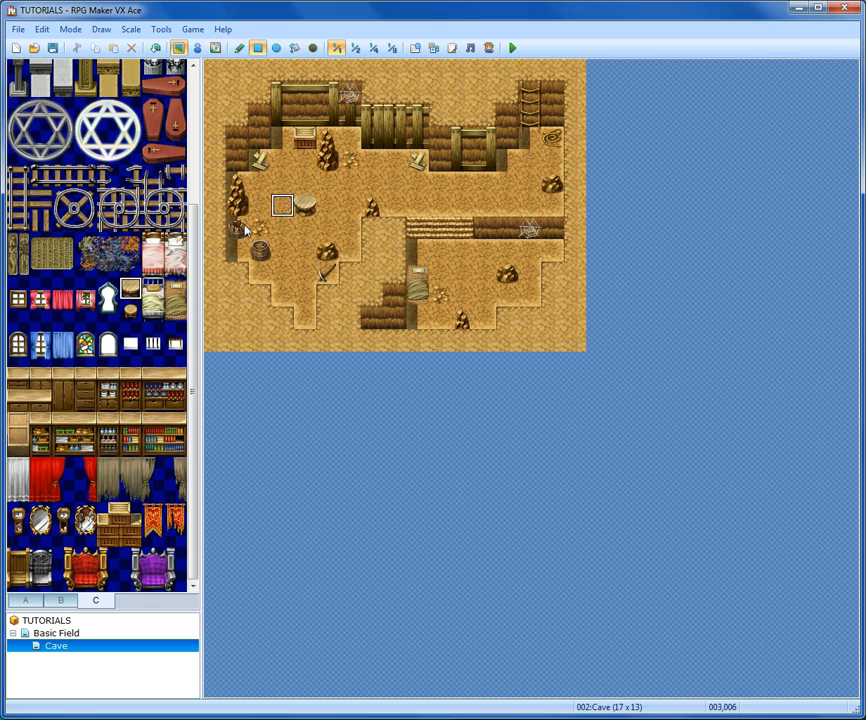
pyautogui.click(130, 310)
pyautogui.click(282, 205)
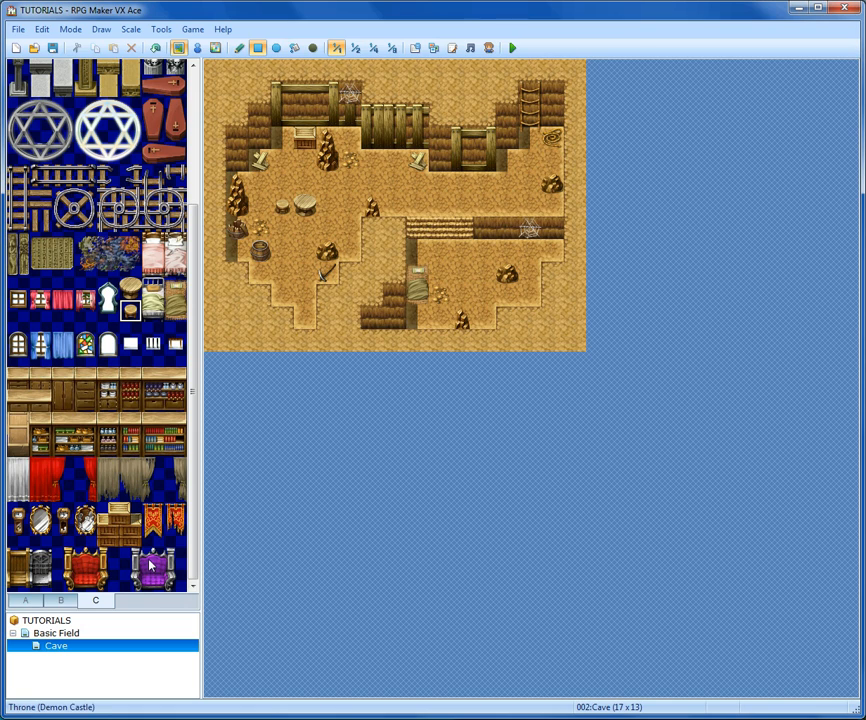
# - Place a Stool (Ruins) on the lower-right floor near the bottom edge
pyautogui.scroll(1, 142, 530)
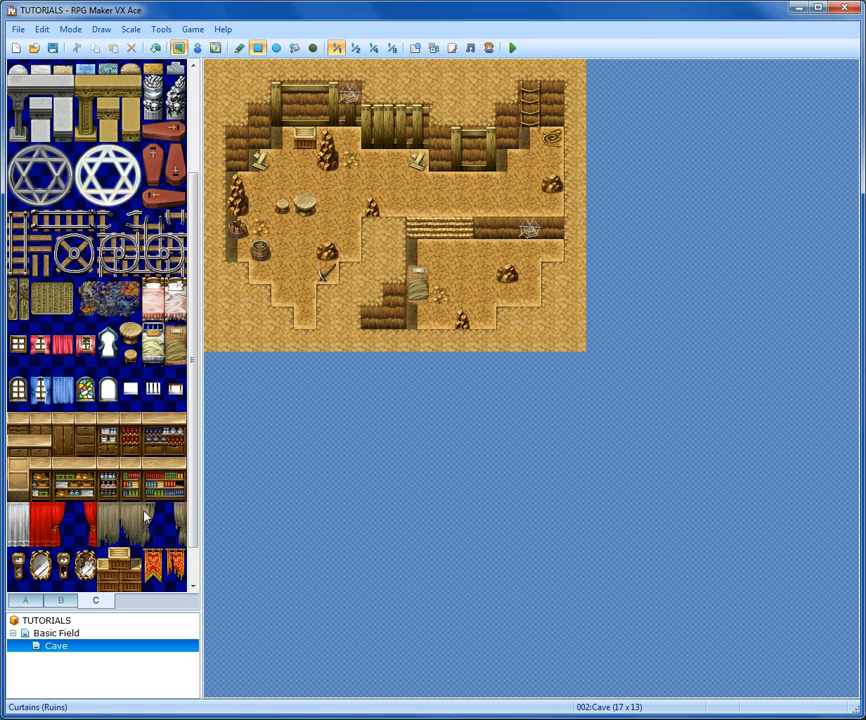
pyautogui.scroll(2, 105, 488)
pyautogui.scroll(1, 105, 488)
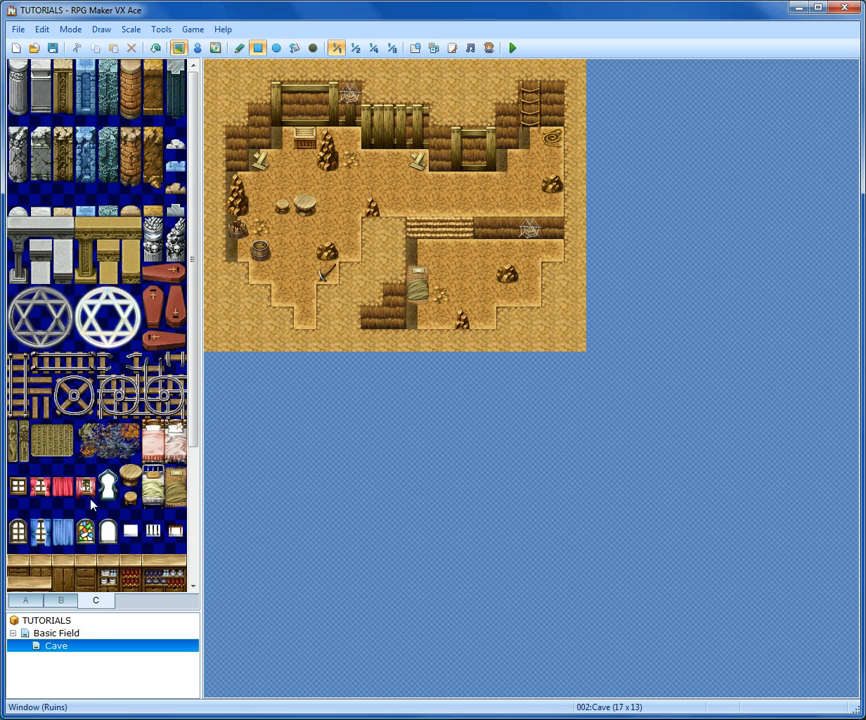
pyautogui.click(62, 600)
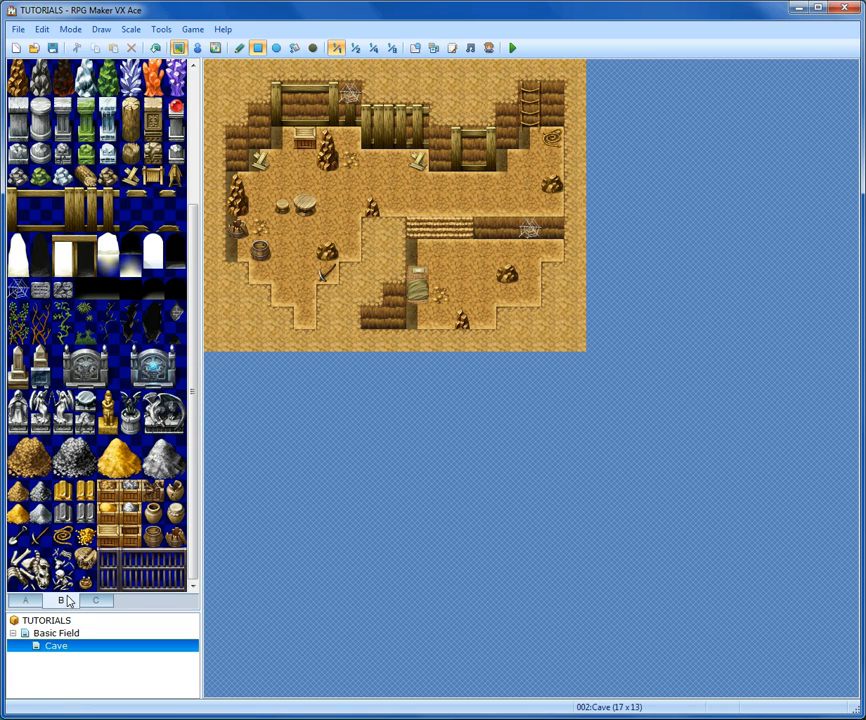
pyautogui.click(88, 585)
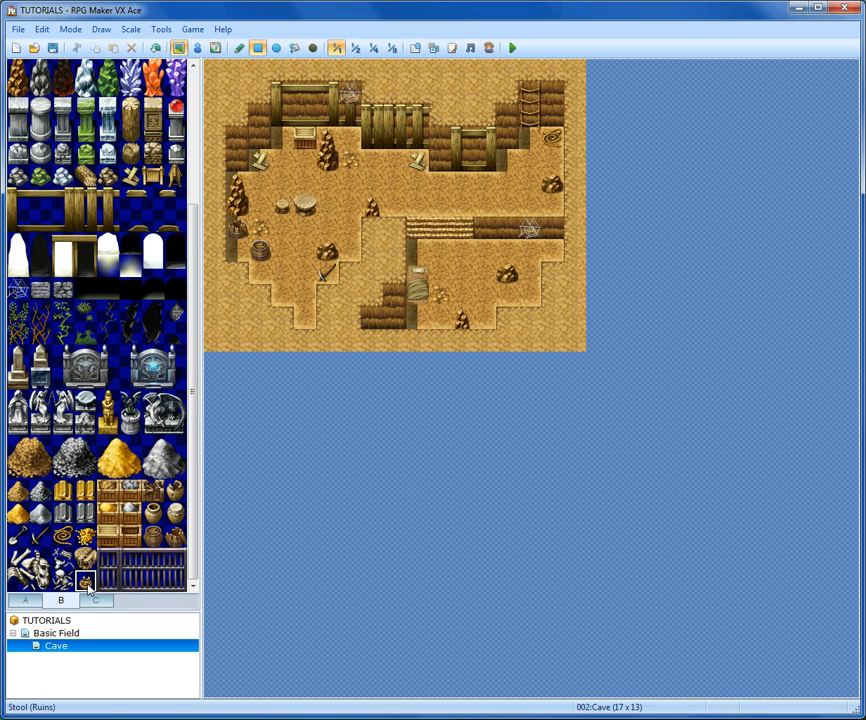
pyautogui.click(439, 318)
# - Create a new event at the top of the ladder in the upper-right corner, named Transition 1
pyautogui.scroll(3, 143, 393)
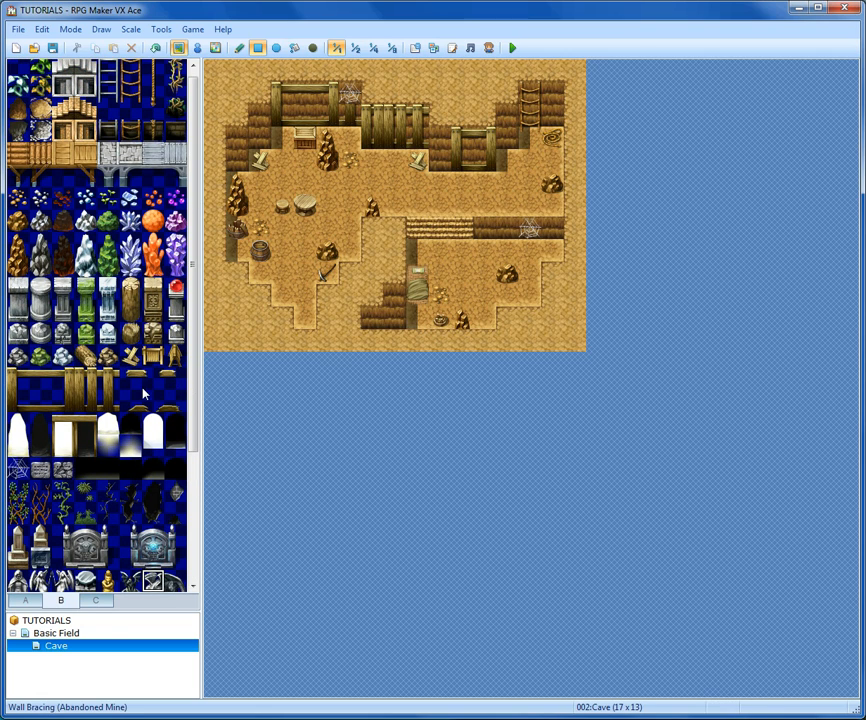
pyautogui.scroll(1, 143, 393)
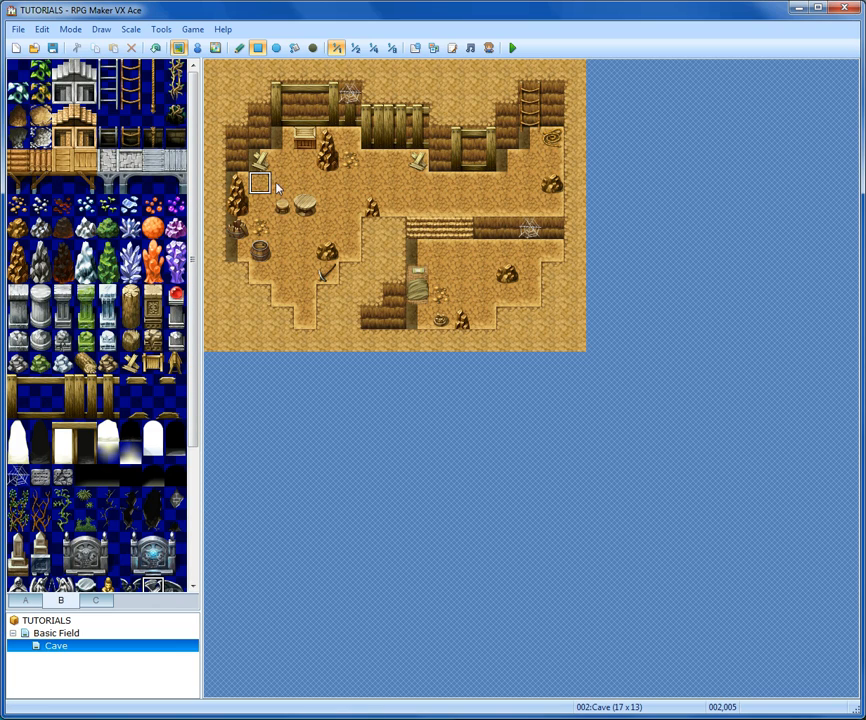
pyautogui.click(197, 49)
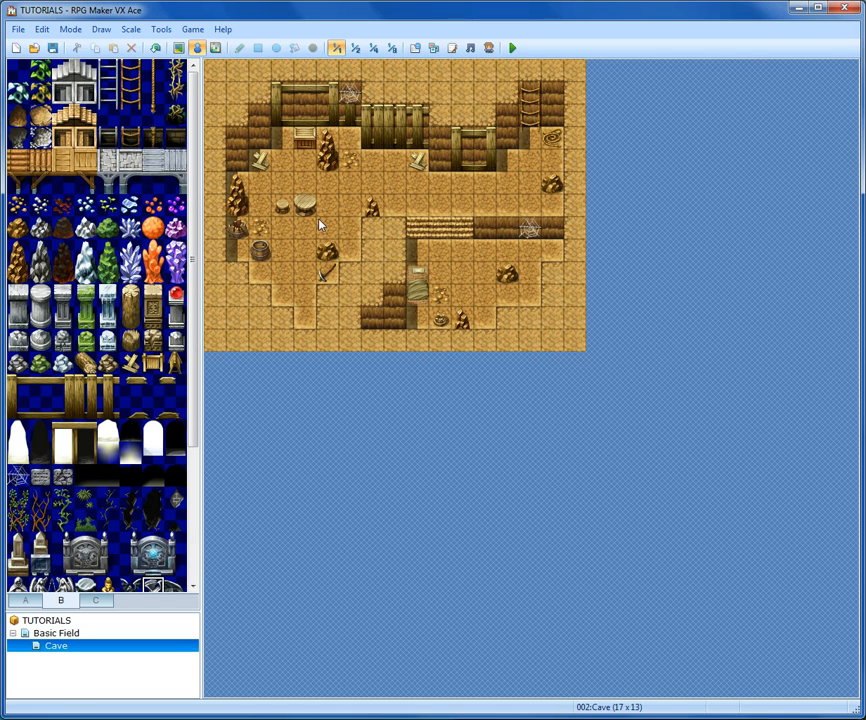
pyautogui.click(352, 172)
pyautogui.click(333, 184)
pyautogui.click(350, 185)
pyautogui.click(397, 186)
pyautogui.click(531, 161)
pyautogui.click(533, 93)
pyautogui.doubleClick(533, 93)
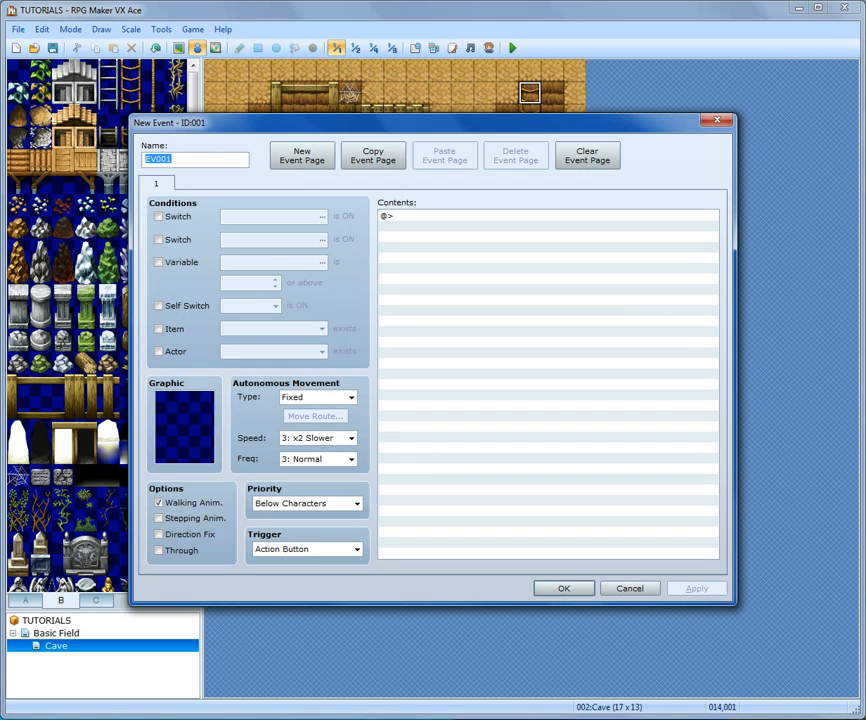
pyautogui.write('Transition 1')
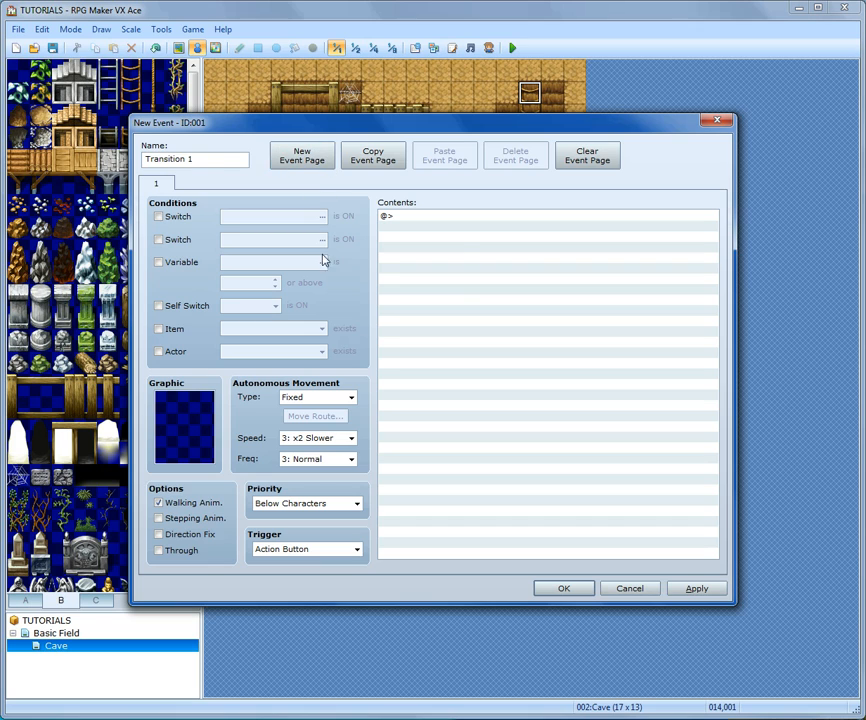
# - Add a Transfer Player command sending the player to Basic Field at (012,002)
pyautogui.click(433, 217)
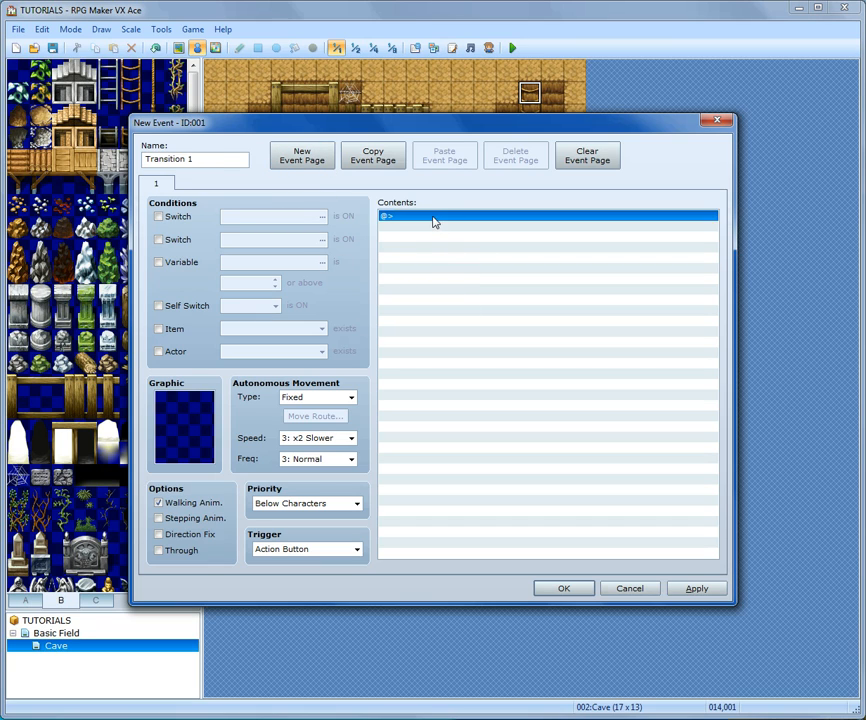
pyautogui.doubleClick(433, 217)
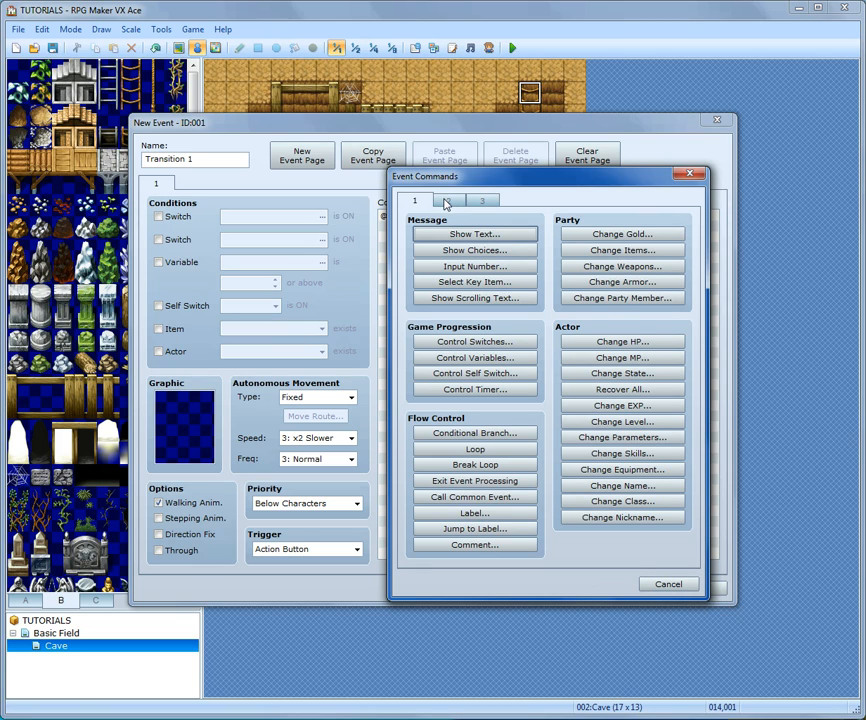
pyautogui.click(446, 203)
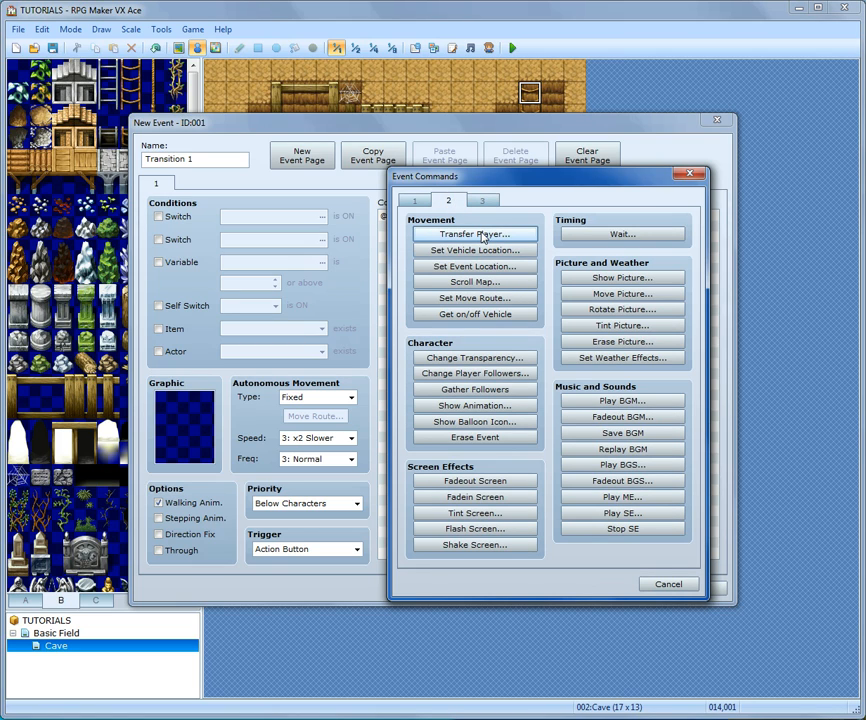
pyautogui.click(480, 234)
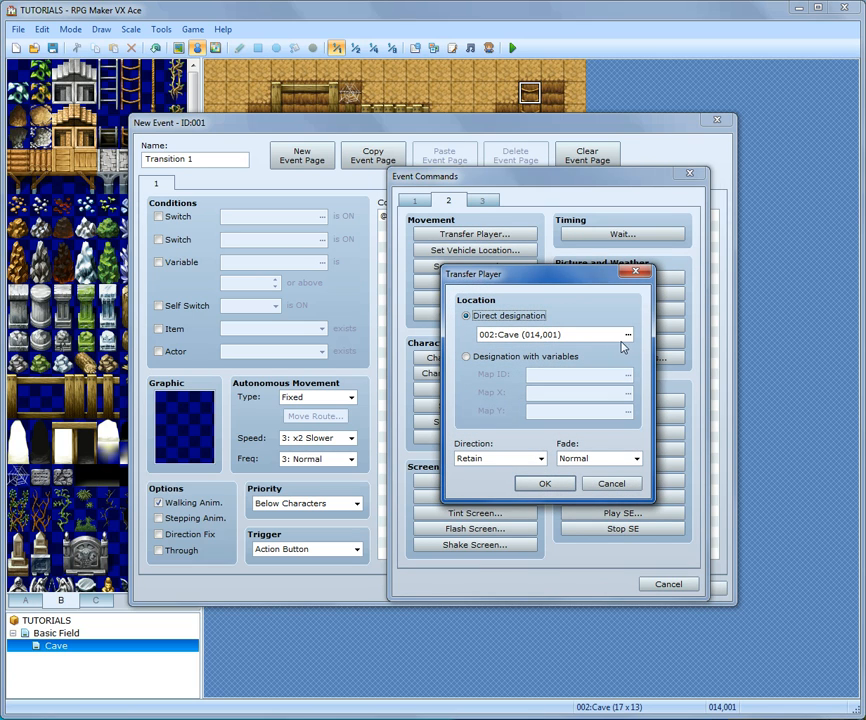
pyautogui.click(627, 334)
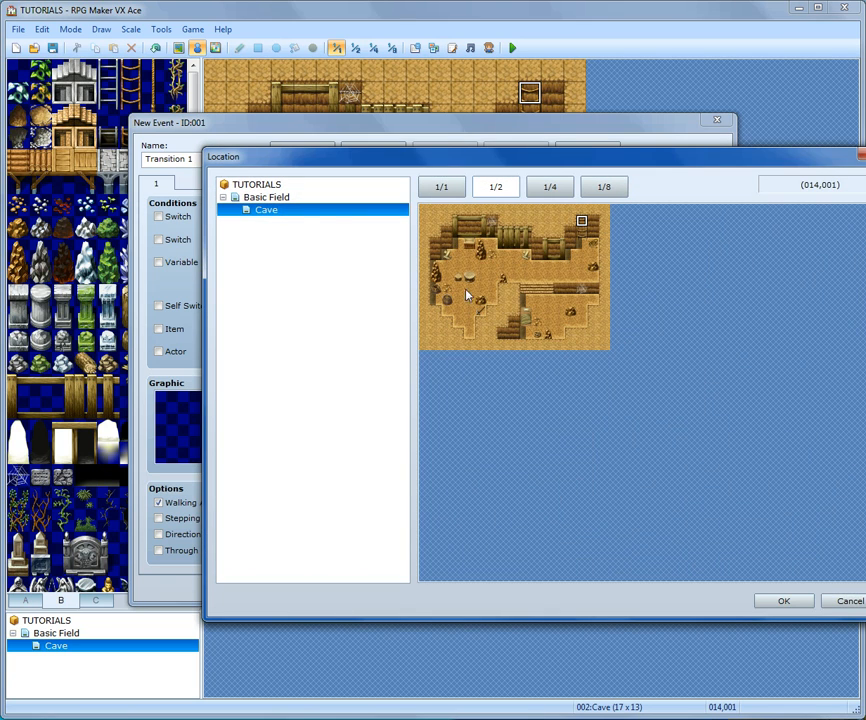
pyautogui.click(273, 198)
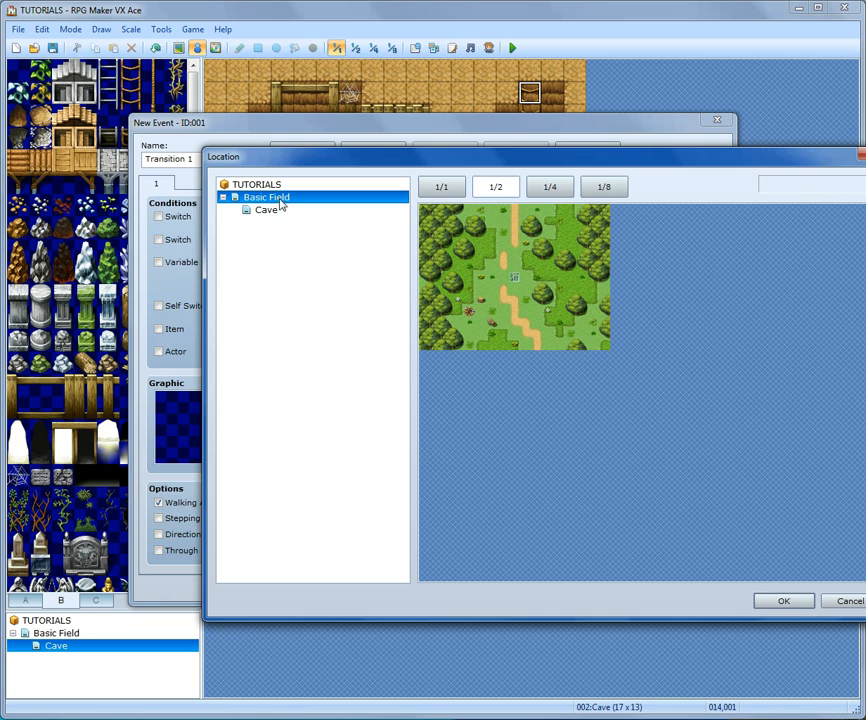
pyautogui.click(568, 236)
pyautogui.click(784, 603)
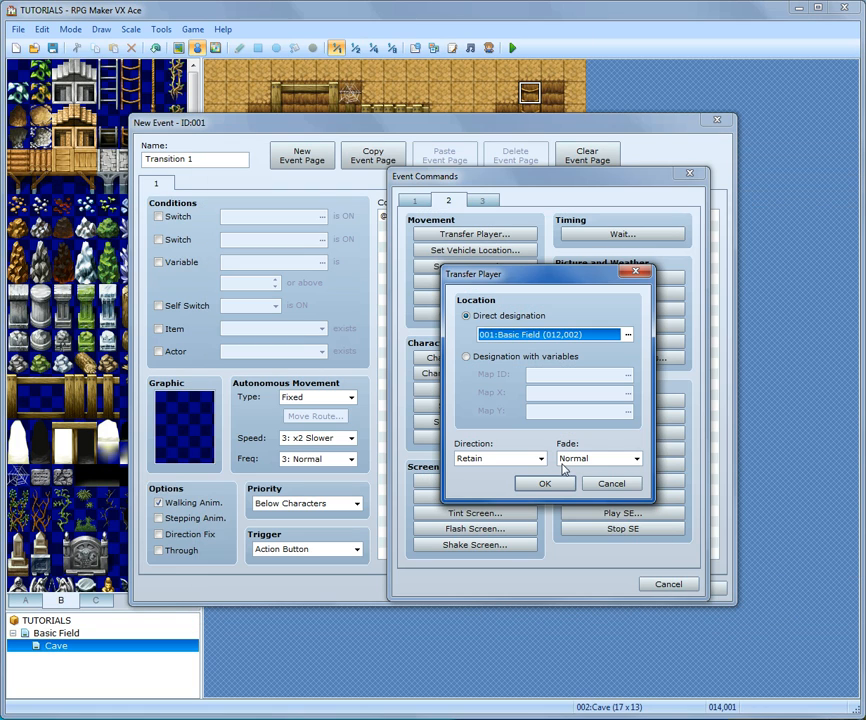
pyautogui.click(556, 484)
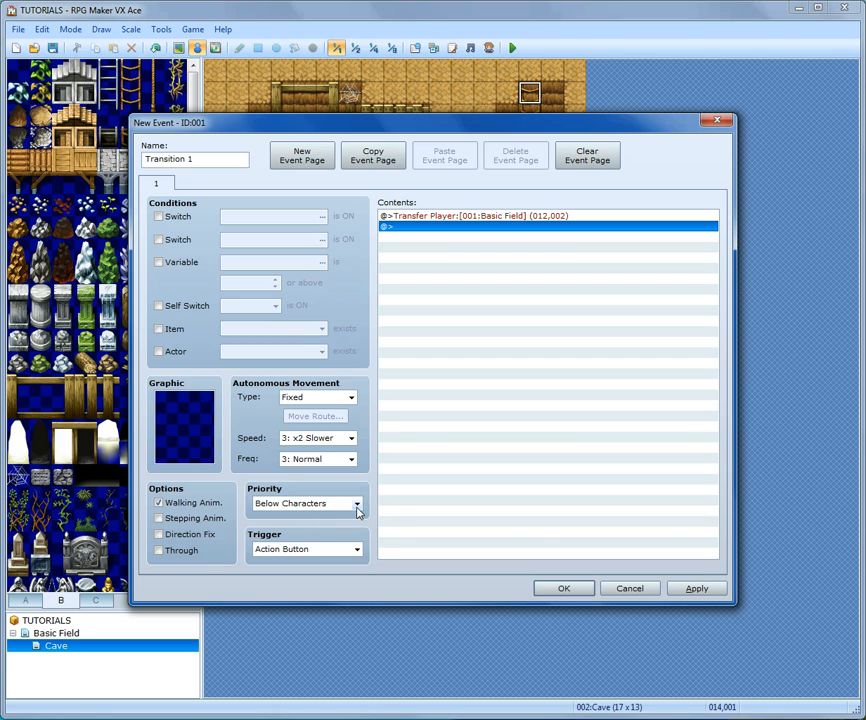
# - Keep priority Below Characters, set the event trigger to Player Touch, and confirm the event
pyautogui.moveTo(357, 508)
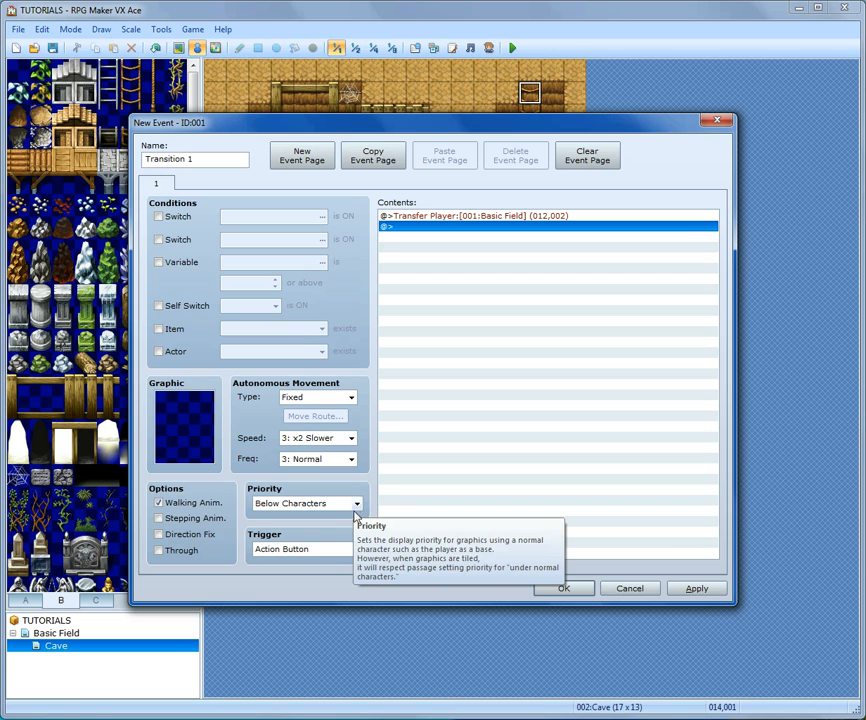
pyautogui.click(356, 505)
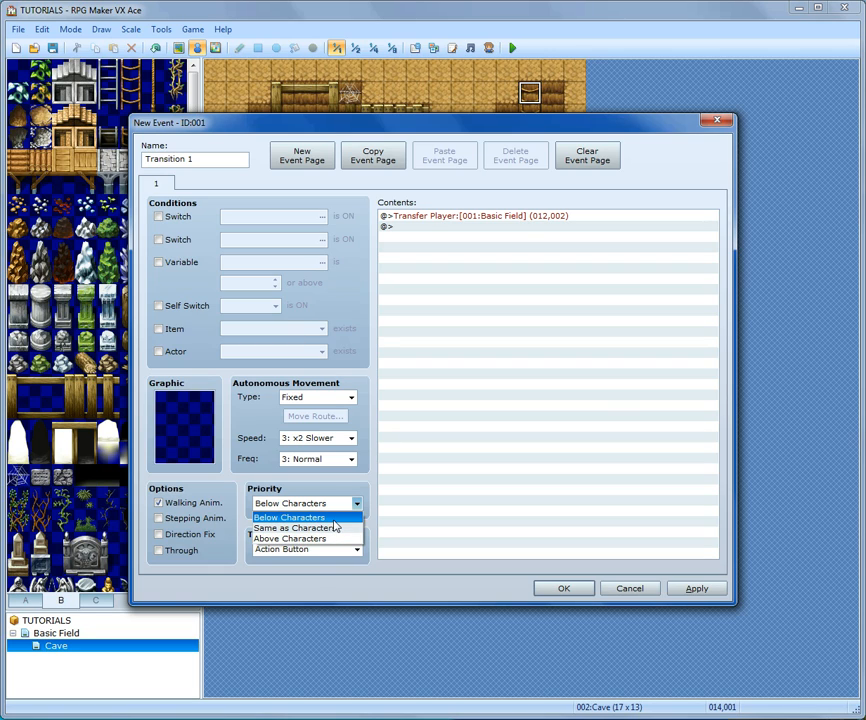
pyautogui.click(325, 518)
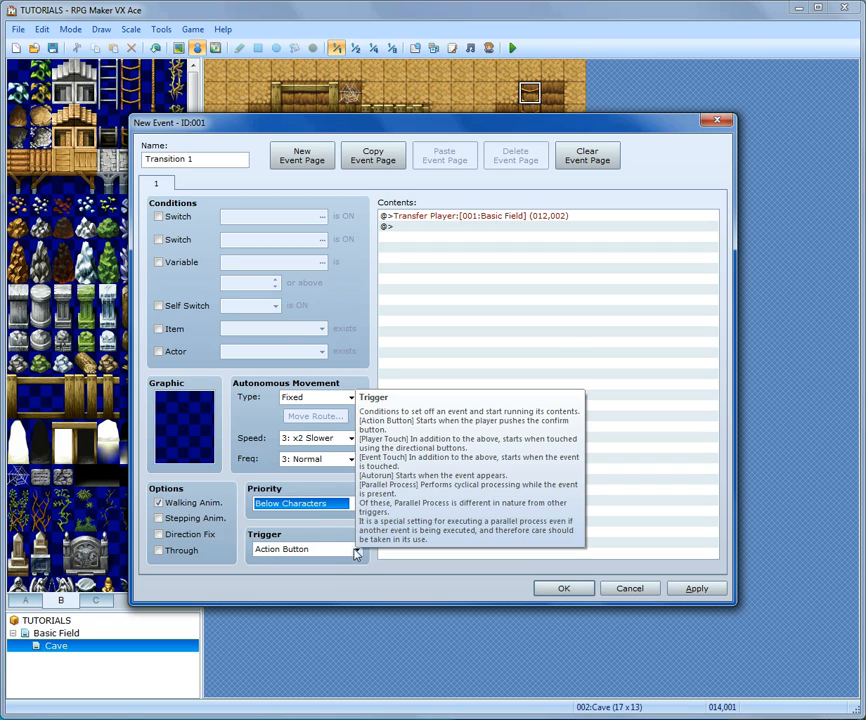
pyautogui.click(357, 552)
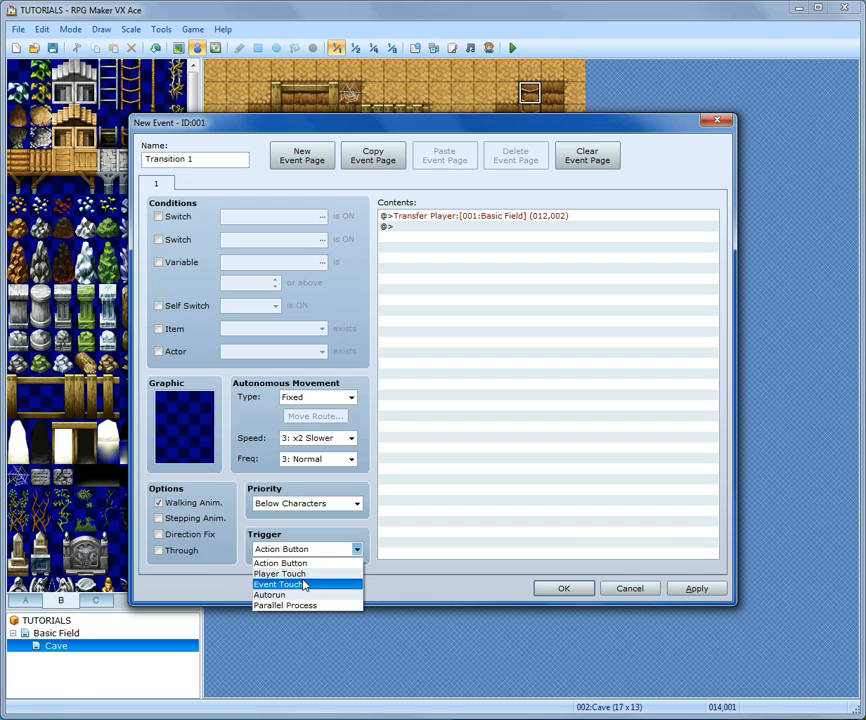
pyautogui.click(326, 573)
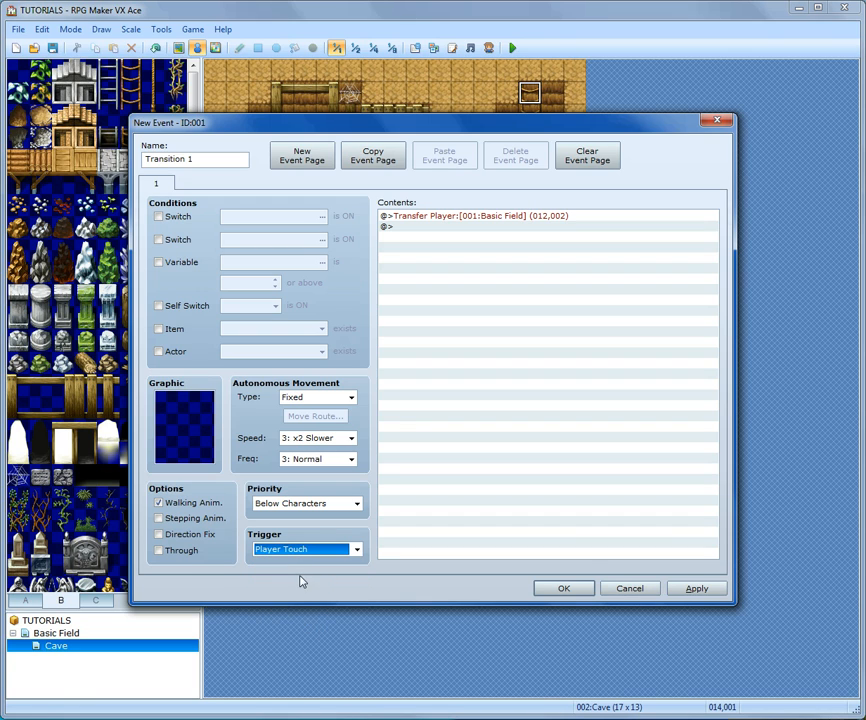
pyautogui.click(574, 588)
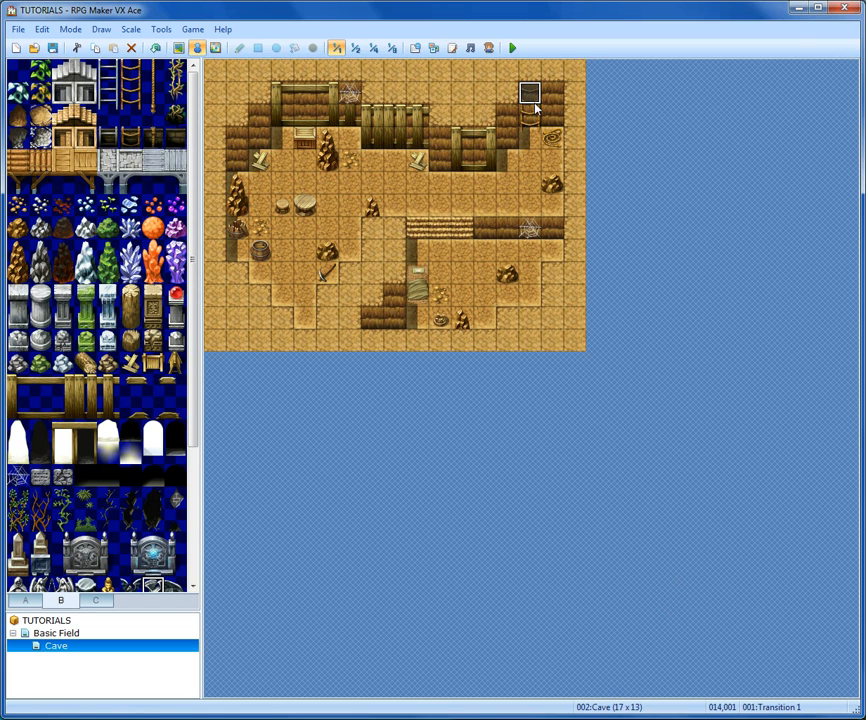
# - Open the Basic Field map and return to map editing mode
pyautogui.click(66, 635)
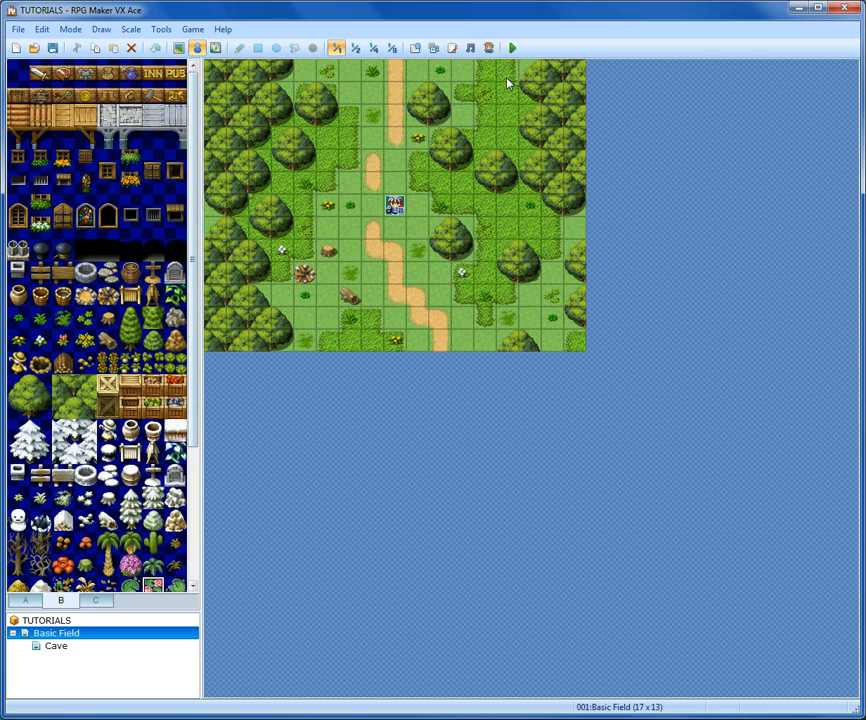
pyautogui.click(178, 47)
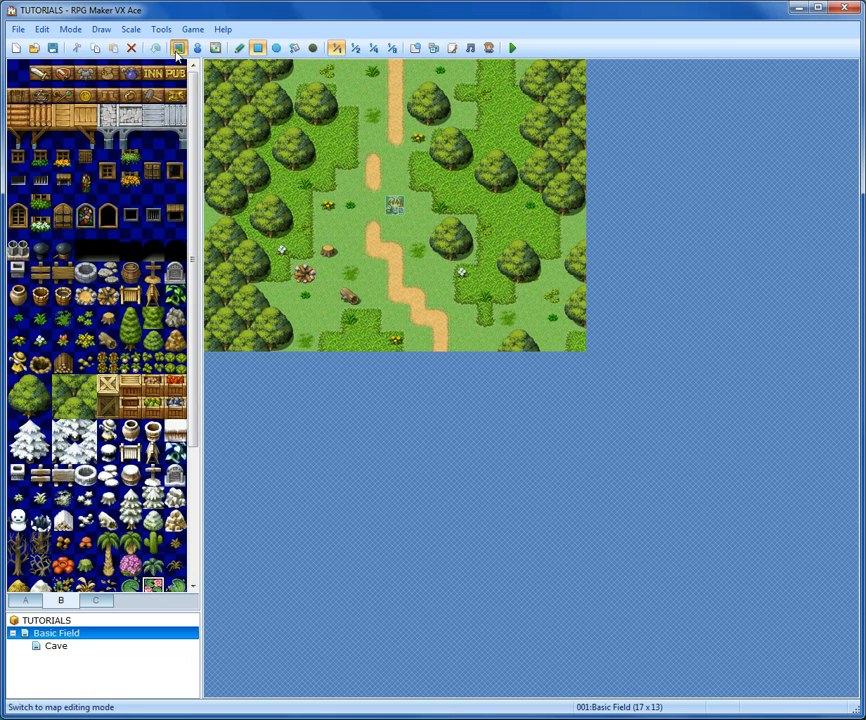
# - Place a rope-ladder hole tile on the Basic Field map at (012,002), in the upper-right forest
pyautogui.scroll(-4, 170, 400)
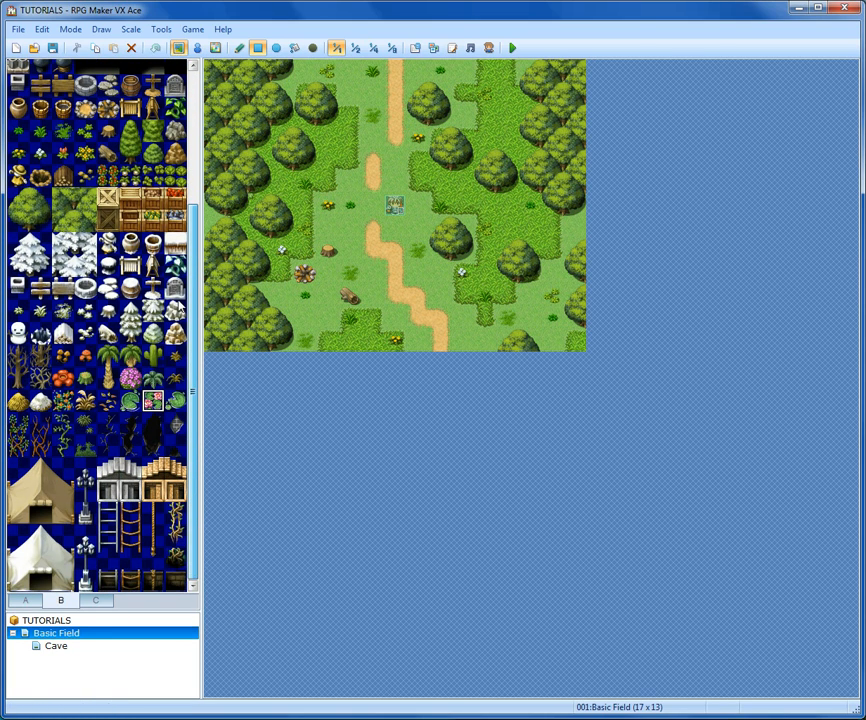
pyautogui.click(130, 582)
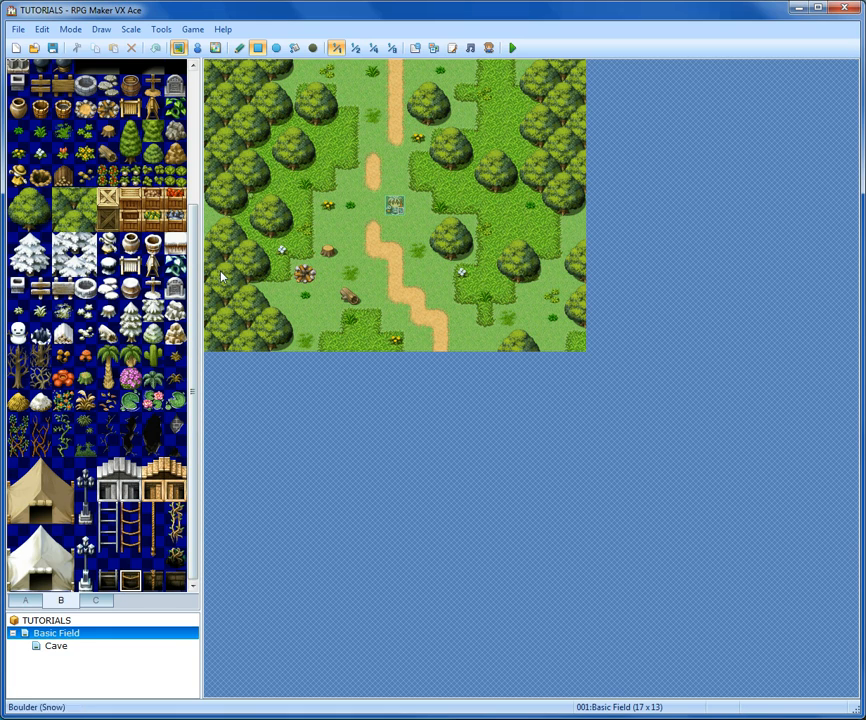
pyautogui.click(485, 117)
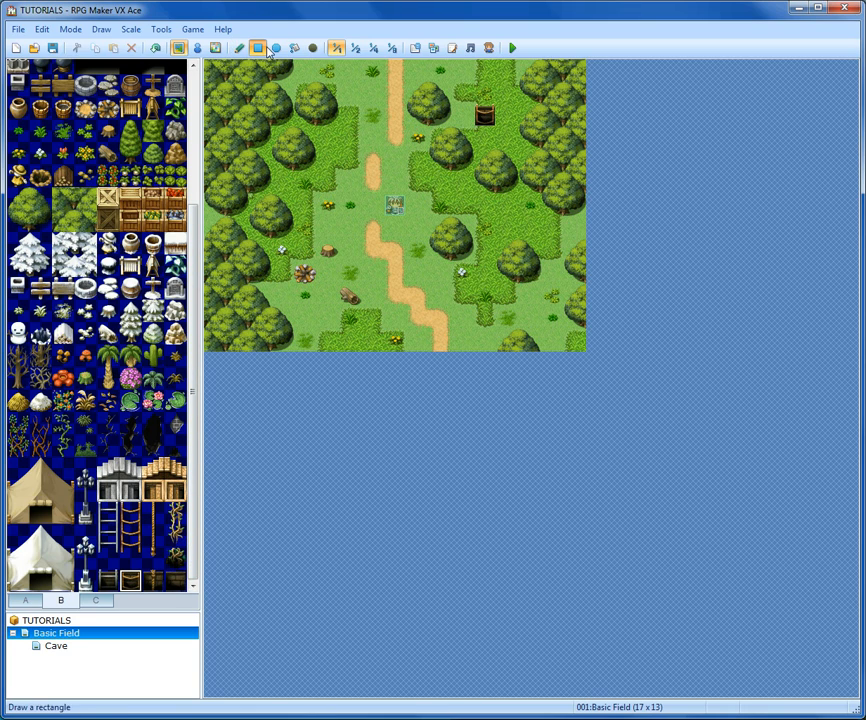
# - Create a quick Transfer event on the hole with its destination set to Cave at (014,002)
pyautogui.click(198, 47)
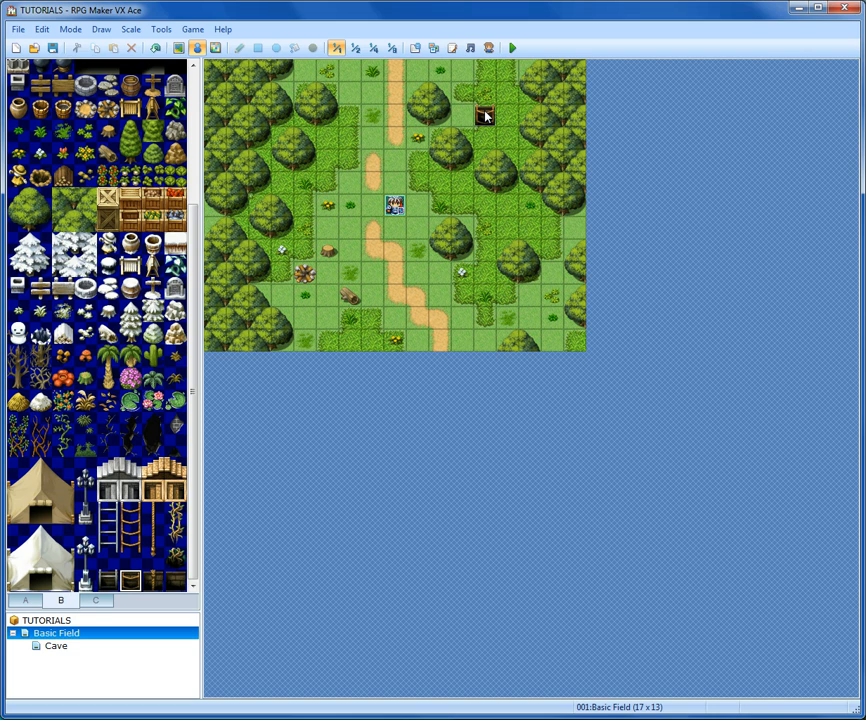
pyautogui.rightClick(485, 117)
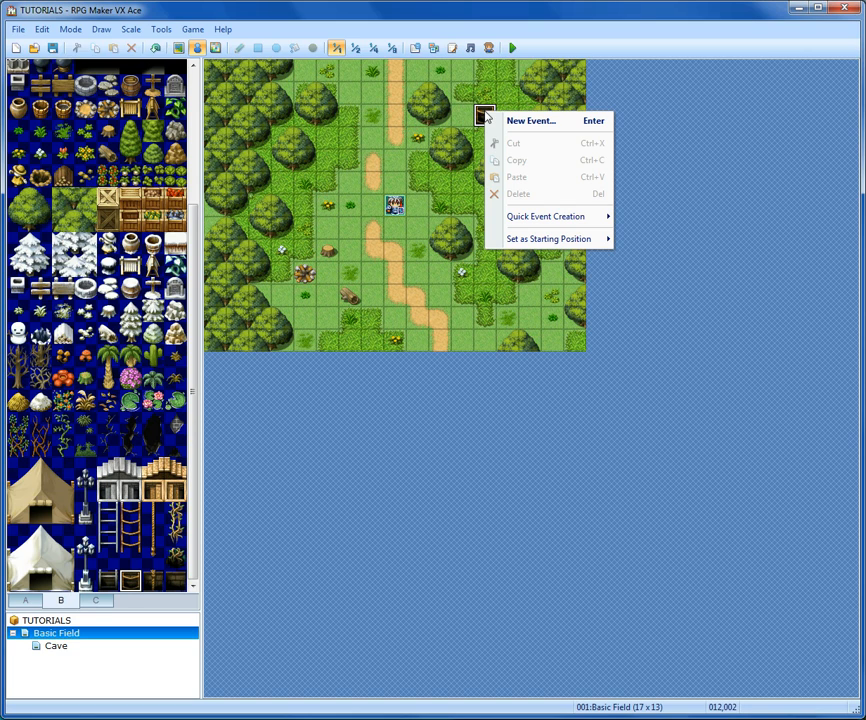
pyautogui.moveTo(584, 219)
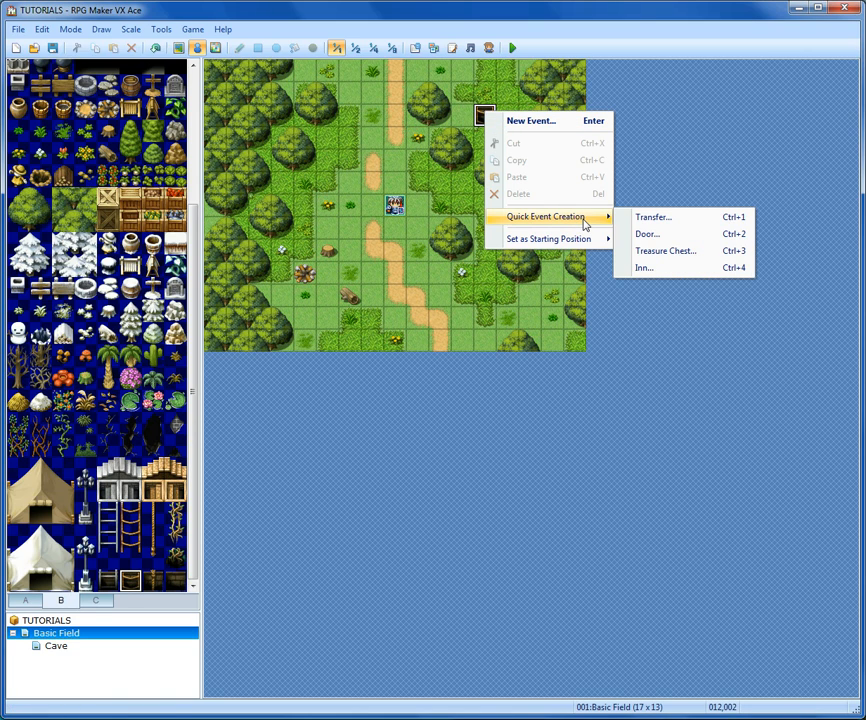
pyautogui.click(659, 222)
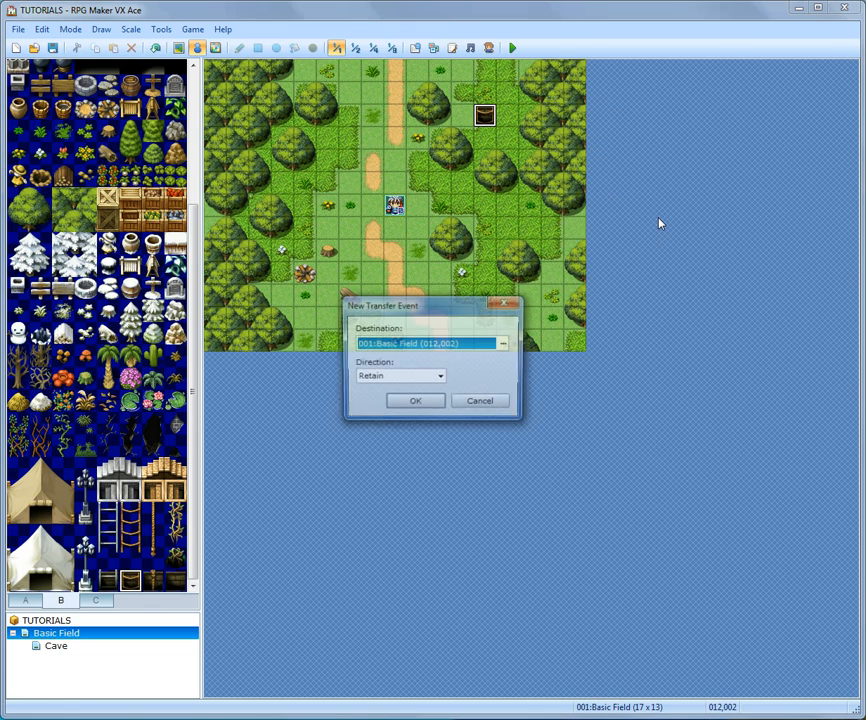
pyautogui.click(505, 344)
pyautogui.click(152, 186)
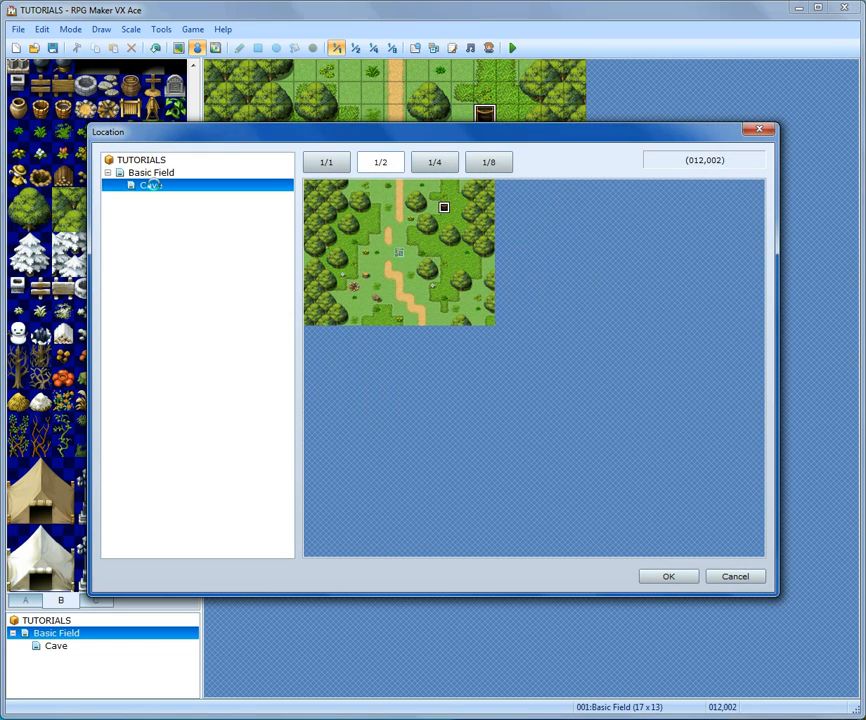
pyautogui.click(469, 207)
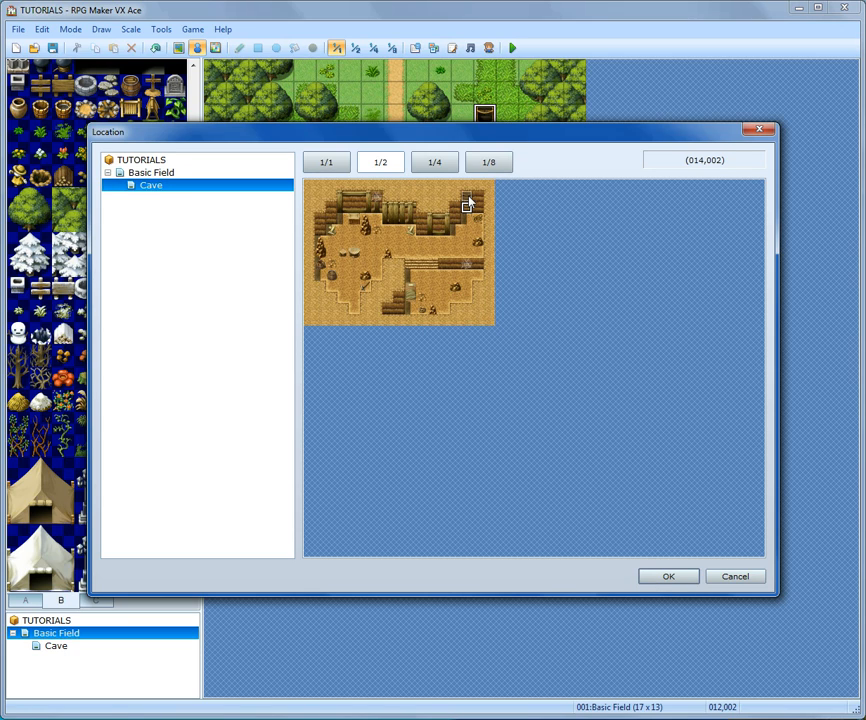
pyautogui.click(669, 580)
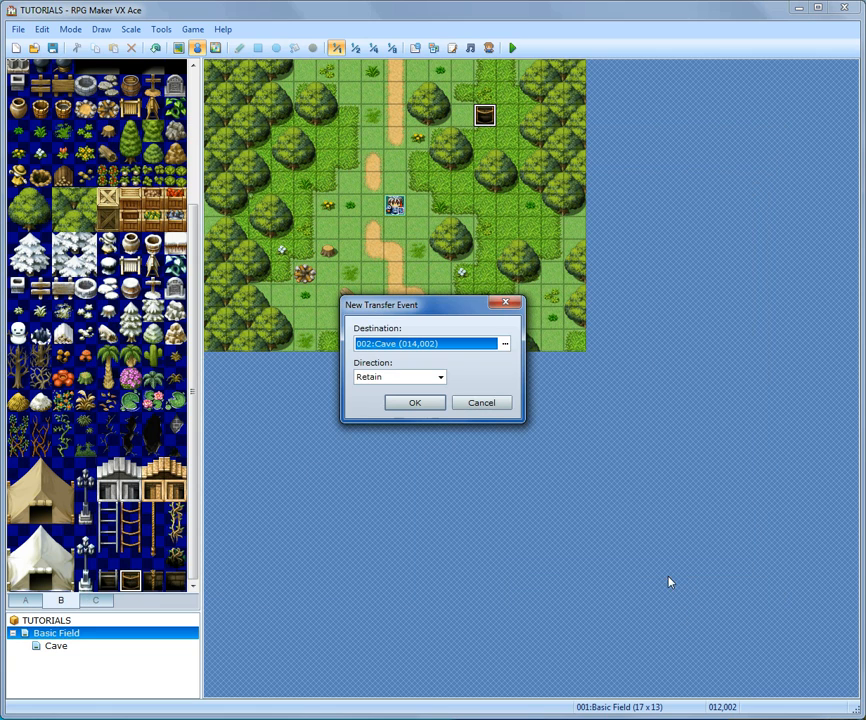
# - Set the transfer direction to Down and confirm the new transfer event
pyautogui.click(440, 378)
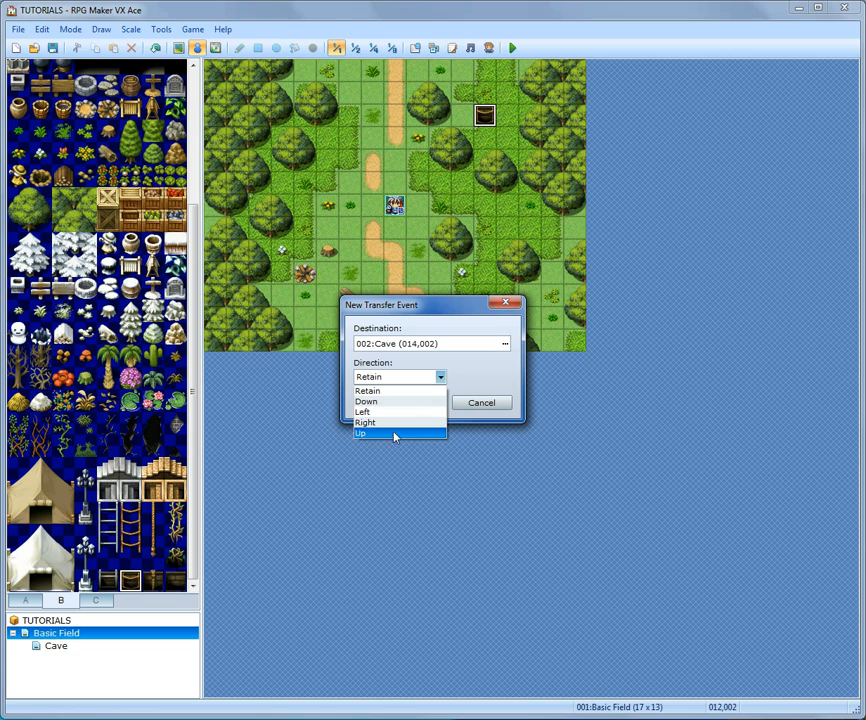
pyautogui.click(387, 403)
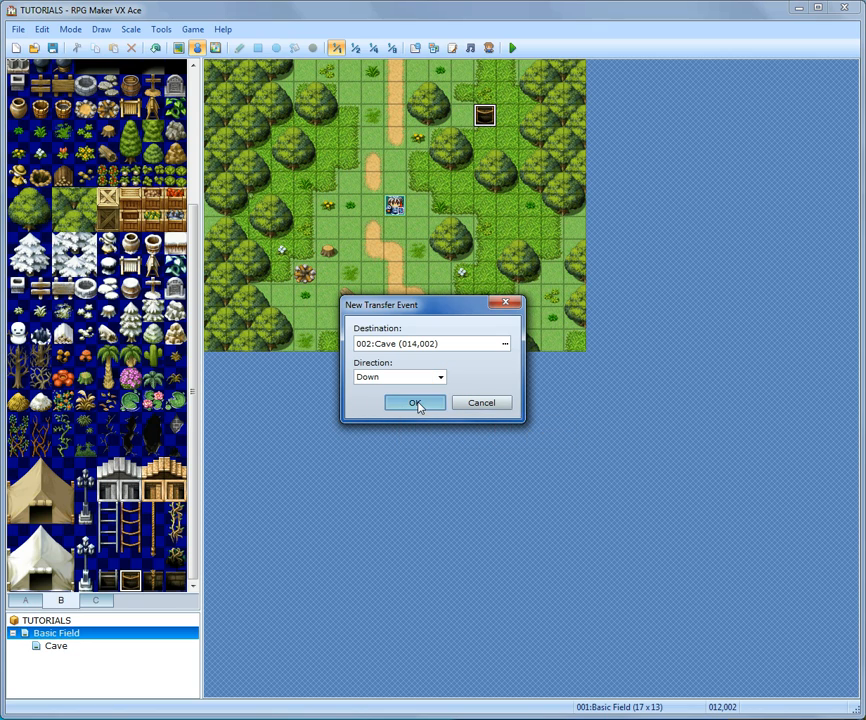
pyautogui.click(416, 403)
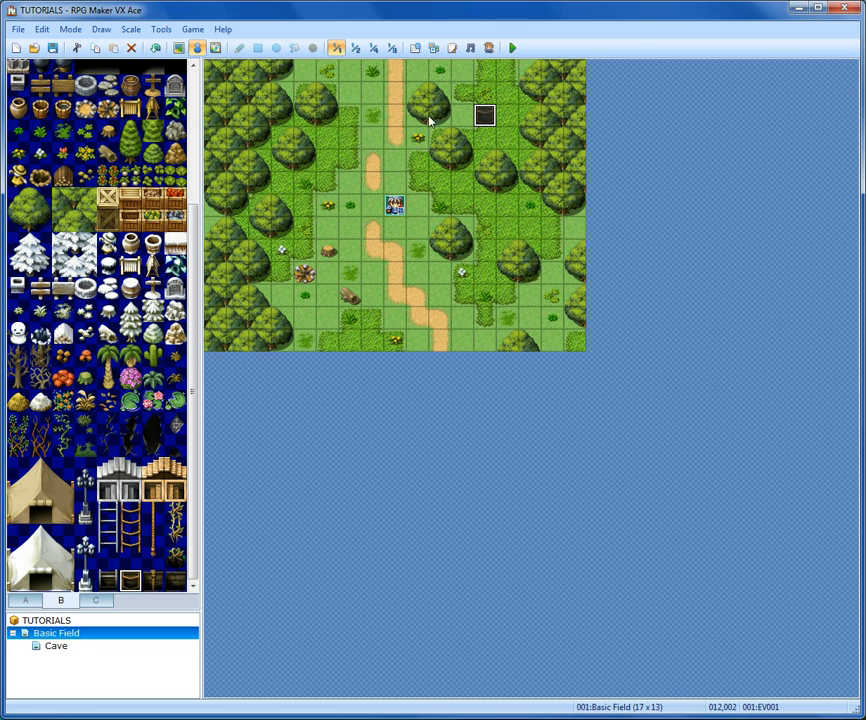
# - Switch between the Cave and Basic Field maps to check the two linked transfer events
pyautogui.click(70, 646)
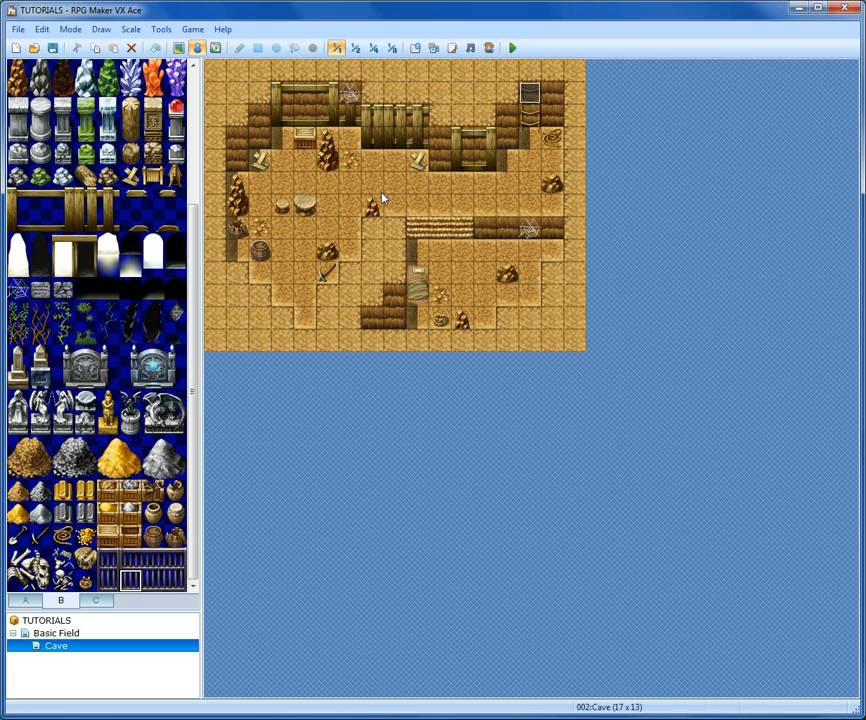
pyautogui.click(531, 94)
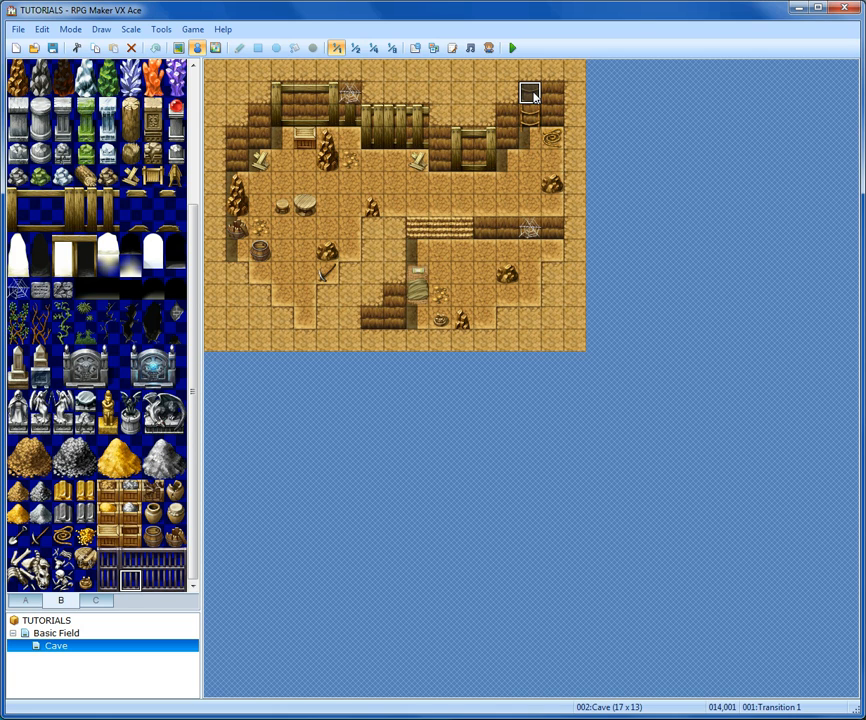
pyautogui.click(60, 634)
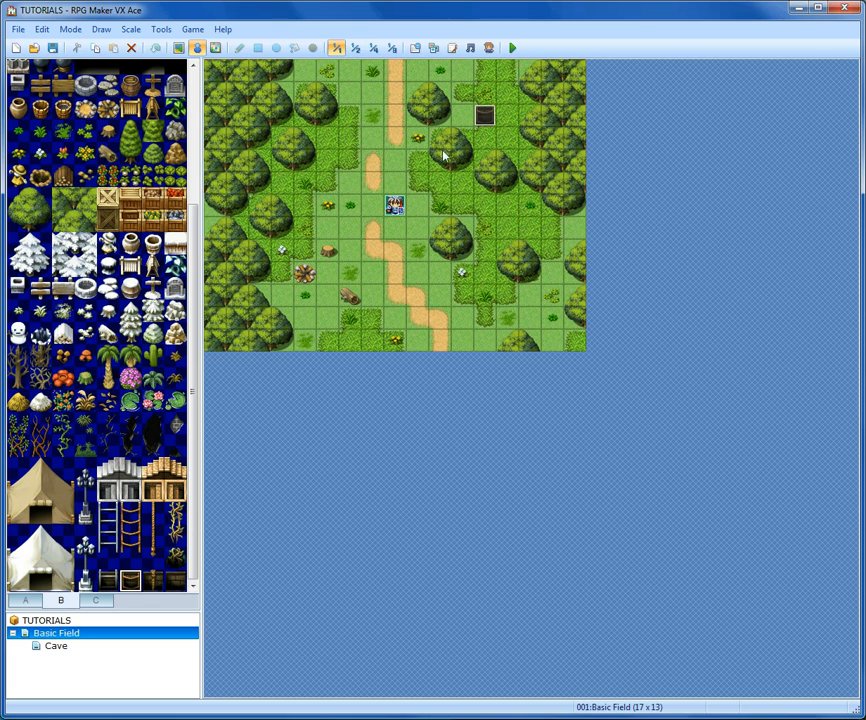
pyautogui.click(56, 647)
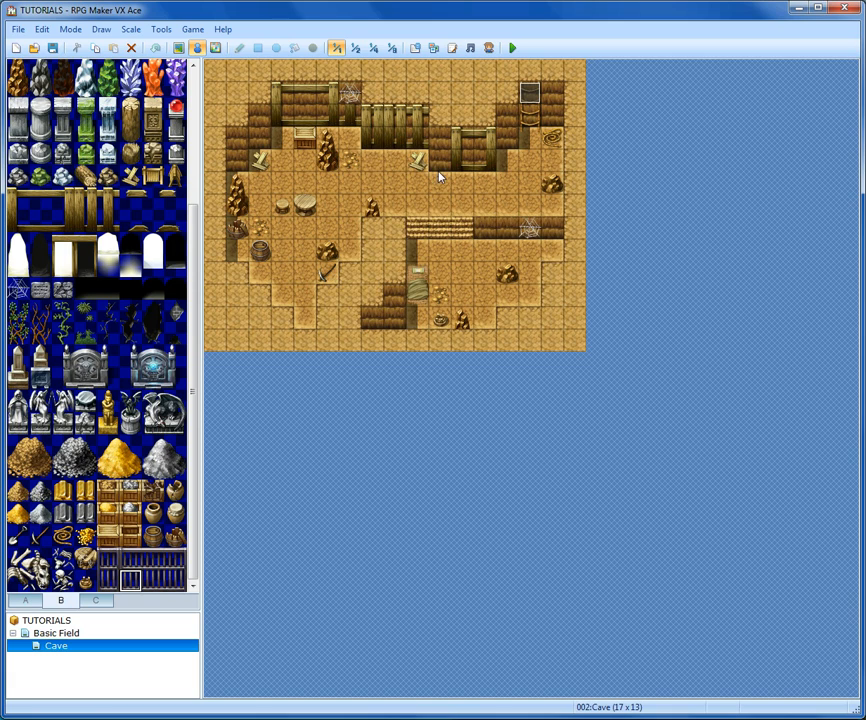